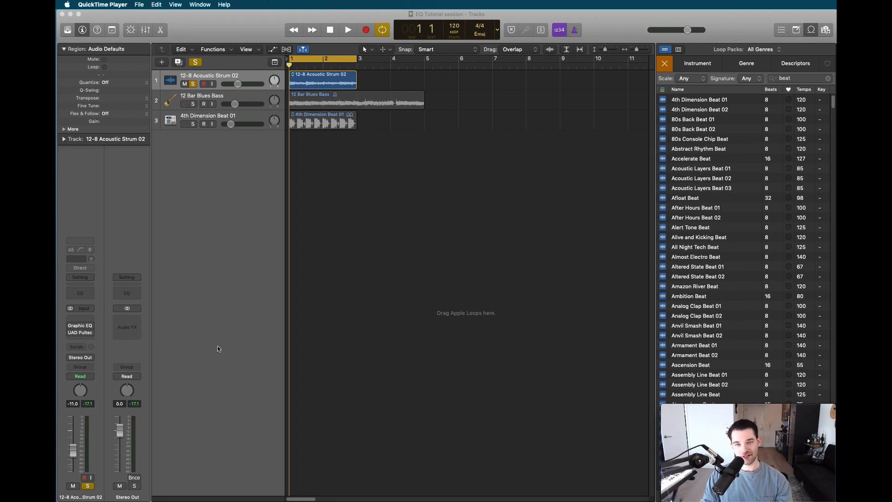
# Insert a Channel EQ on the 12-8 Acoustic Strum 02 track and close its plug-in window
pyautogui.click(81, 294)
pyautogui.click(81, 294)
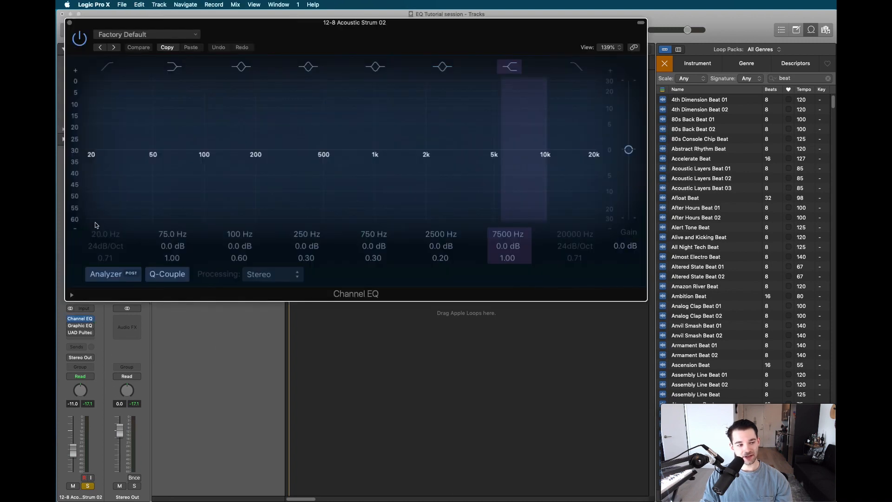
pyautogui.click(70, 23)
# Look through the EQ category of plug-ins available for the guitar track's empty insert slot
pyautogui.click(76, 339)
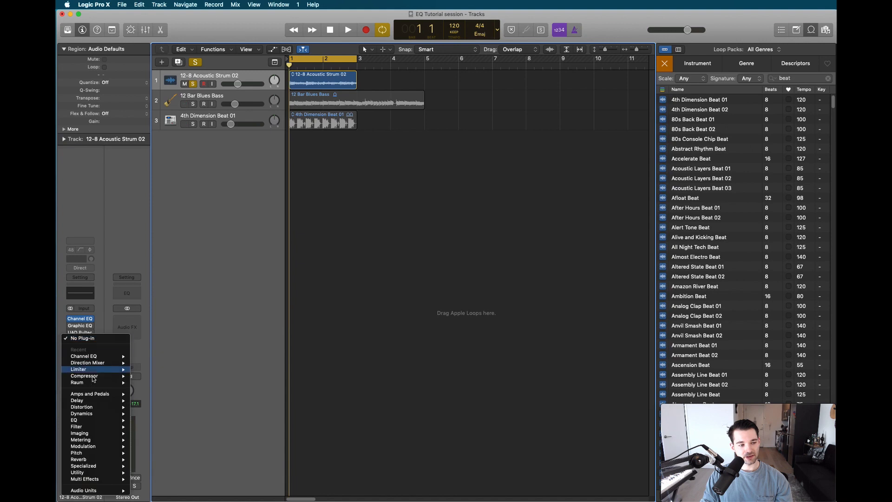
pyautogui.moveTo(85, 426)
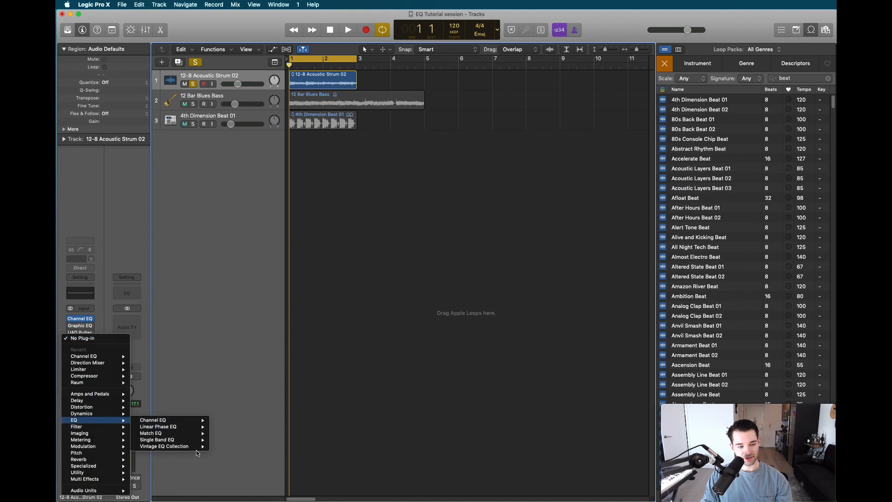
pyautogui.click(206, 359)
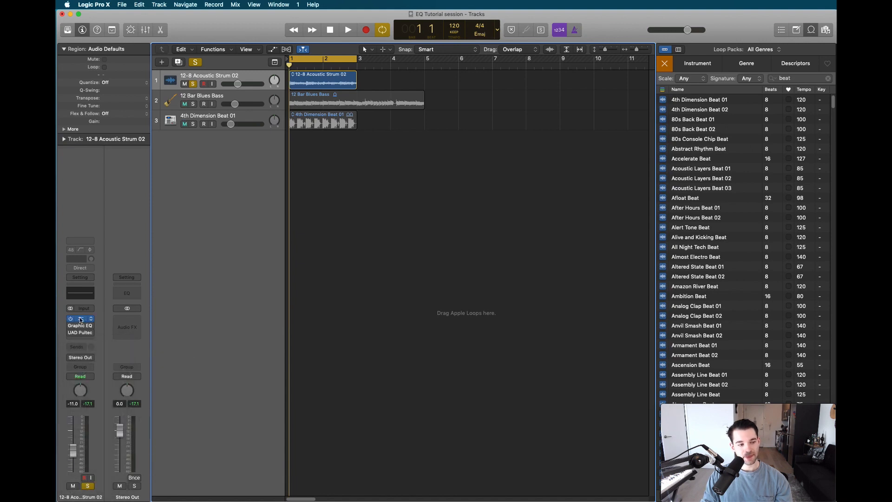
# Reopen the guitar's Channel EQ, uncover the tracks, and boost the blue 2500 Hz band to 2600 Hz, +3.5 dB, Q 1.30
pyautogui.click(81, 320)
pyautogui.moveTo(511, 32); pyautogui.dragTo(516, 103)
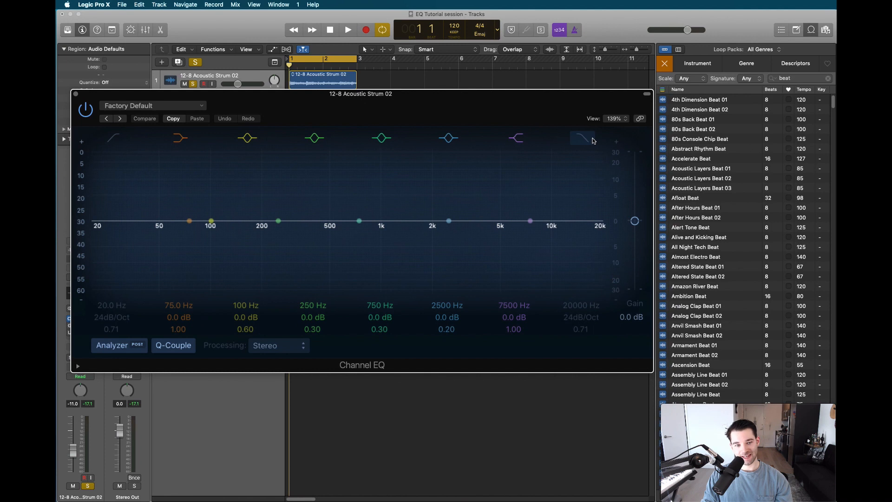
pyautogui.moveTo(450, 219)
pyautogui.mouseDown()
pyautogui.moveTo(450, 233)
pyautogui.moveTo(452, 208)
pyautogui.mouseUp()
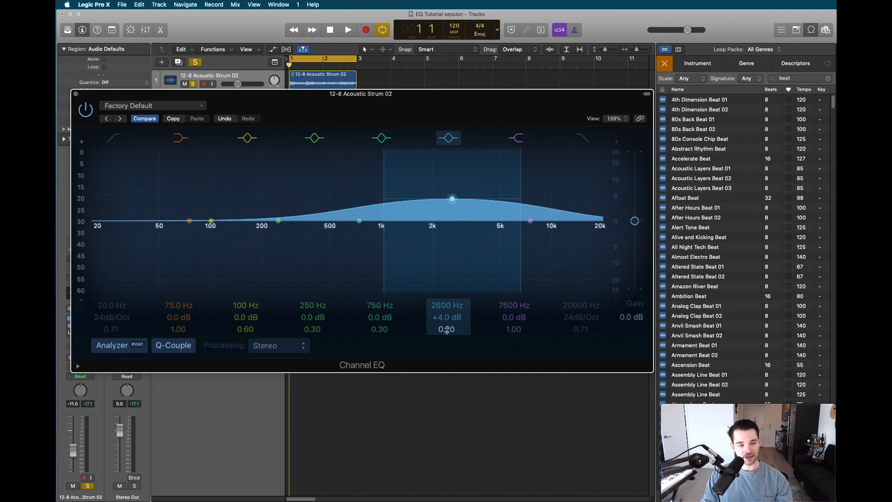
pyautogui.moveTo(447, 330); pyautogui.dragTo(446, 311)
pyautogui.moveTo(455, 200); pyautogui.dragTo(452, 201)
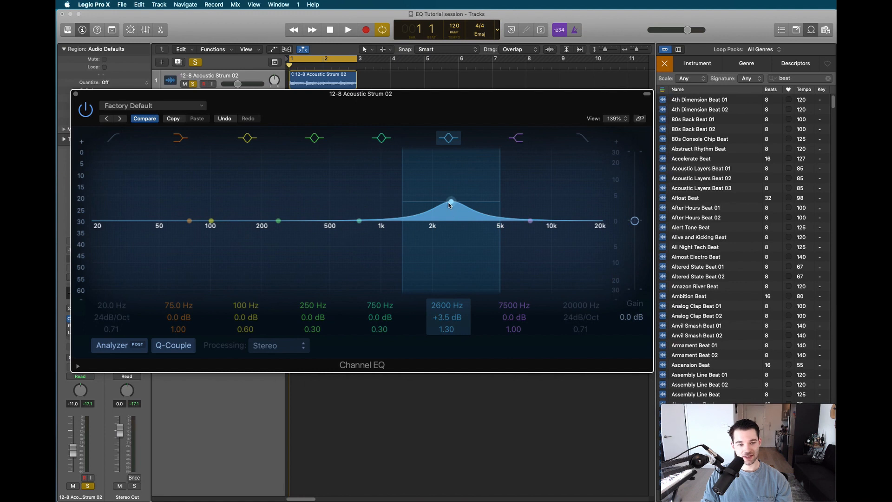
# Move the blue band to 2000 Hz at +3.0 dB, set its Q to 0.60, and flatten it to 0.0 dB near 2050 Hz
pyautogui.moveTo(451, 202); pyautogui.dragTo(432, 205)
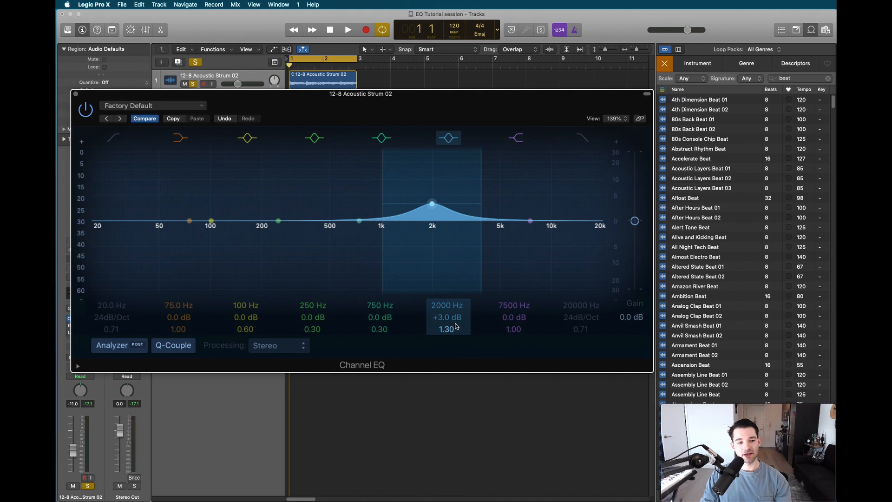
pyautogui.moveTo(452, 329); pyautogui.dragTo(452, 356)
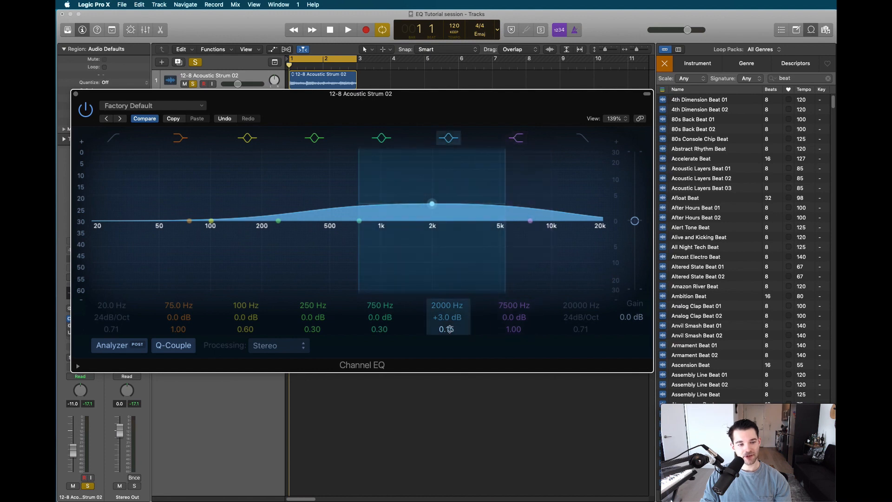
pyautogui.moveTo(450, 329); pyautogui.dragTo(449, 322)
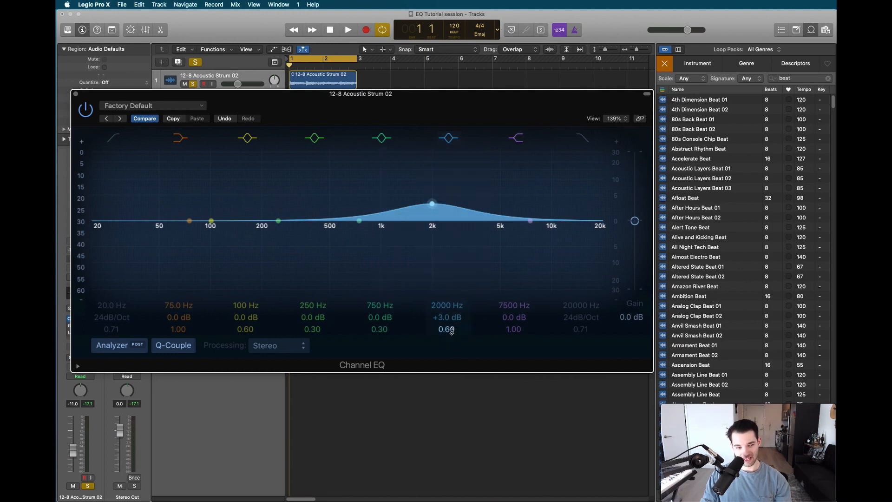
pyautogui.moveTo(444, 304)
pyautogui.mouseDown()
pyautogui.moveTo(445, 328)
pyautogui.moveTo(444, 284)
pyautogui.moveTo(448, 337)
pyautogui.moveTo(448, 307)
pyautogui.moveTo(447, 333)
pyautogui.moveTo(447, 321)
pyautogui.mouseUp()
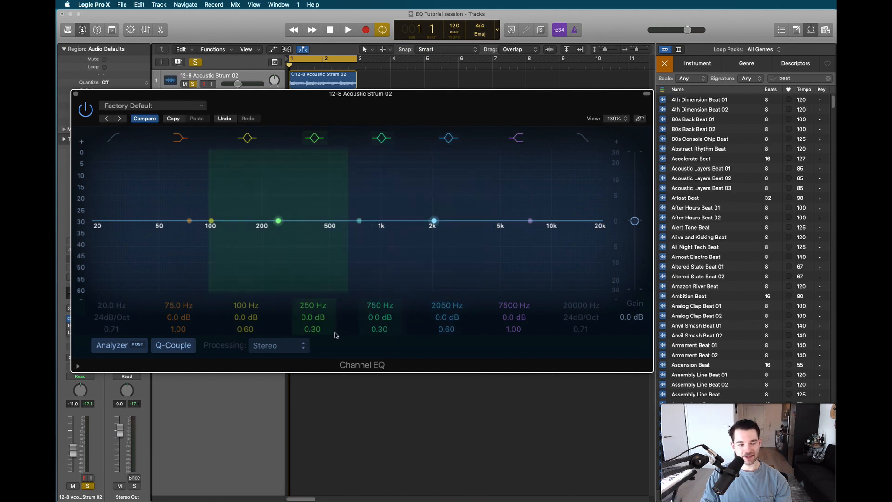
# Play the soloed acoustic guitar and examine its frequency spectrum in the EQ analyzer
pyautogui.moveTo(327, 106); pyautogui.dragTo(325, 113)
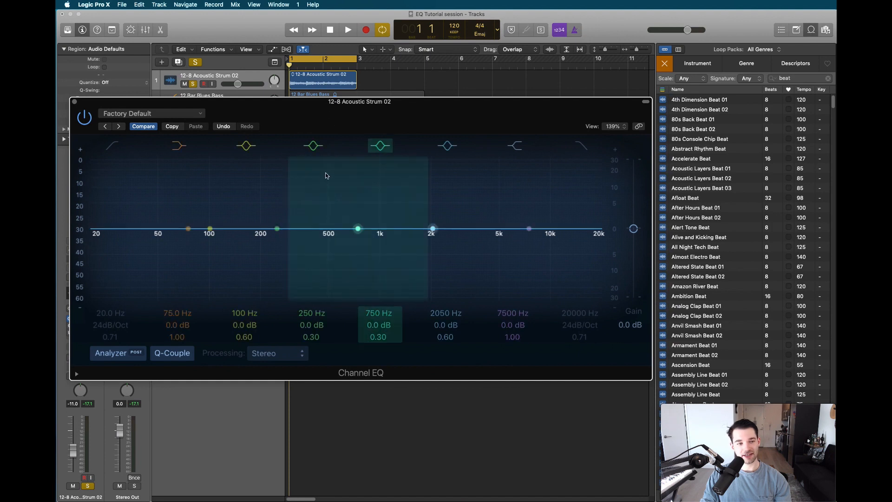
pyautogui.press('space')
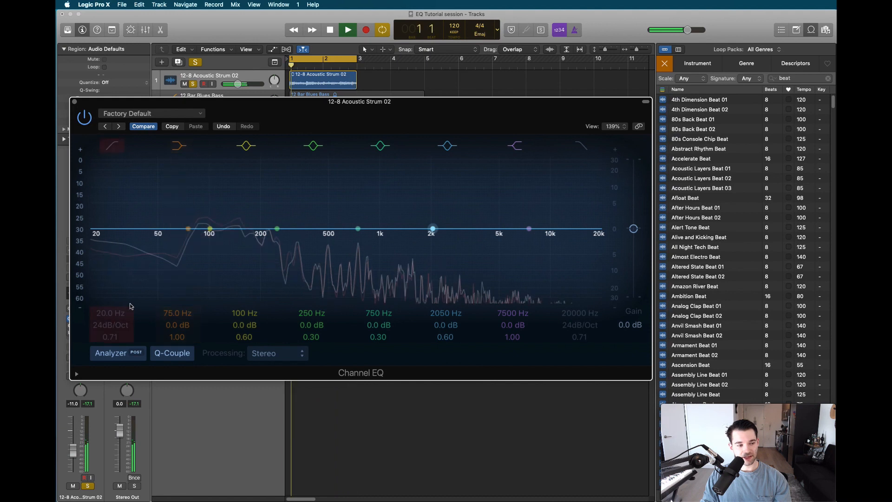
pyautogui.press('space')
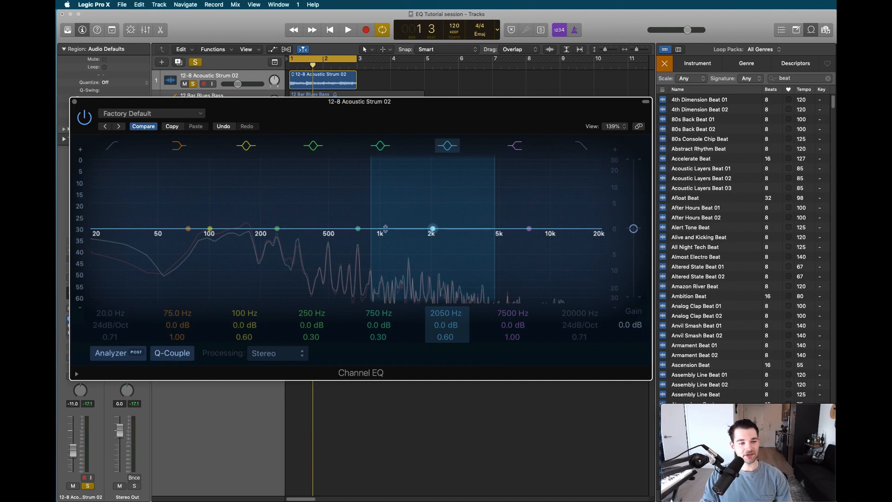
# During playback, boost the blue band to +17.0 dB at 2050 Hz and cut the yellow band to -24.0 dB near 290 Hz
pyautogui.press('space')
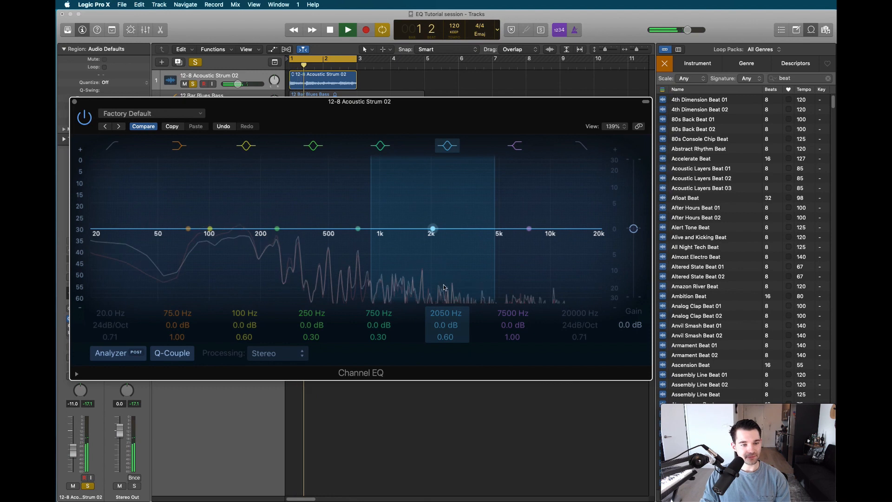
pyautogui.moveTo(432, 229); pyautogui.dragTo(433, 174)
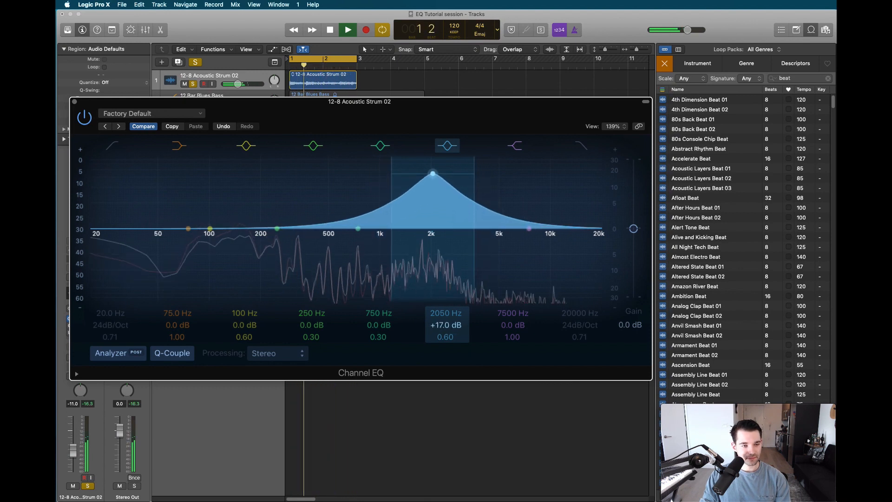
pyautogui.moveTo(209, 229); pyautogui.dragTo(211, 275)
pyautogui.moveTo(214, 288); pyautogui.dragTo(299, 310)
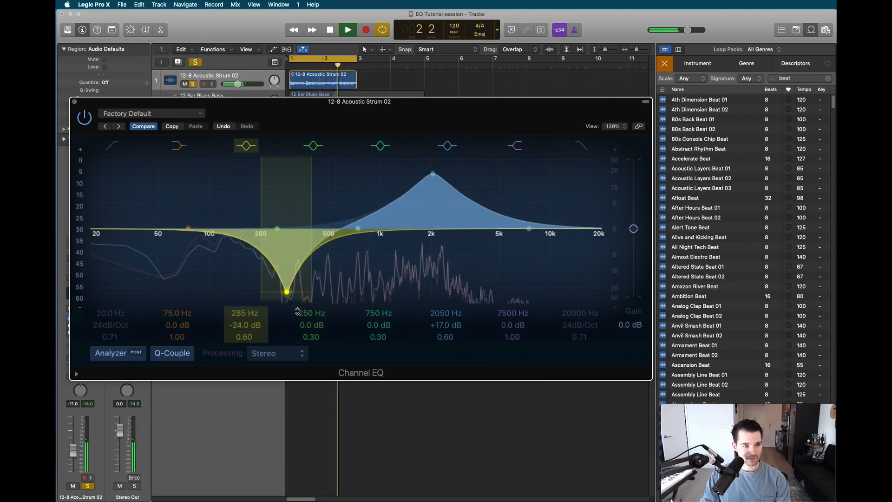
# Move the blue boost to 6700 Hz at +14.0 dB and widen the yellow cut to Q 0.10
pyautogui.moveTo(436, 178); pyautogui.dragTo(525, 185)
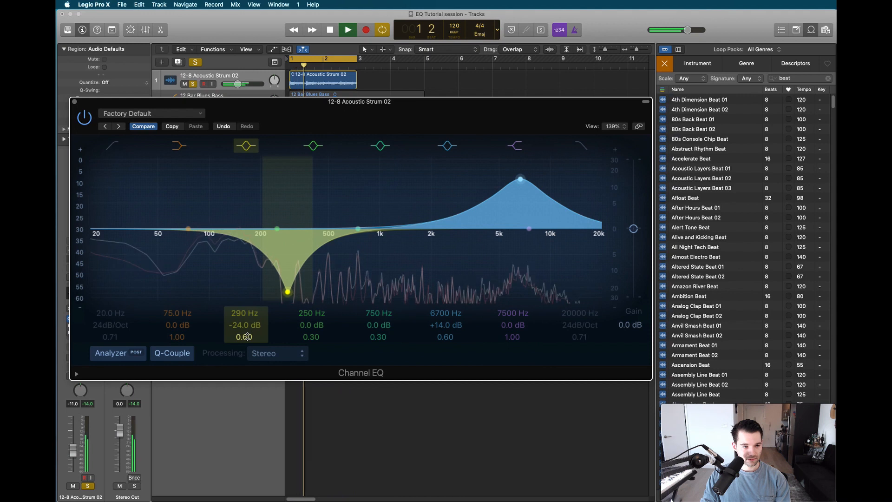
pyautogui.moveTo(255, 331); pyautogui.dragTo(254, 362)
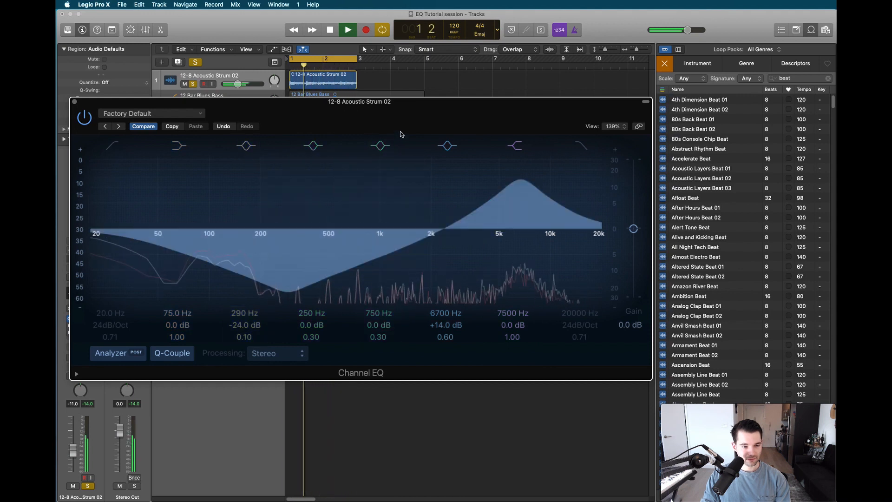
# Flatten the yellow band to 0.0 dB at 310 Hz and the blue band to -0.5 dB at 7000 Hz, and stop playback
pyautogui.moveTo(293, 278); pyautogui.dragTo(297, 219)
pyautogui.moveTo(520, 179); pyautogui.dragTo(525, 226)
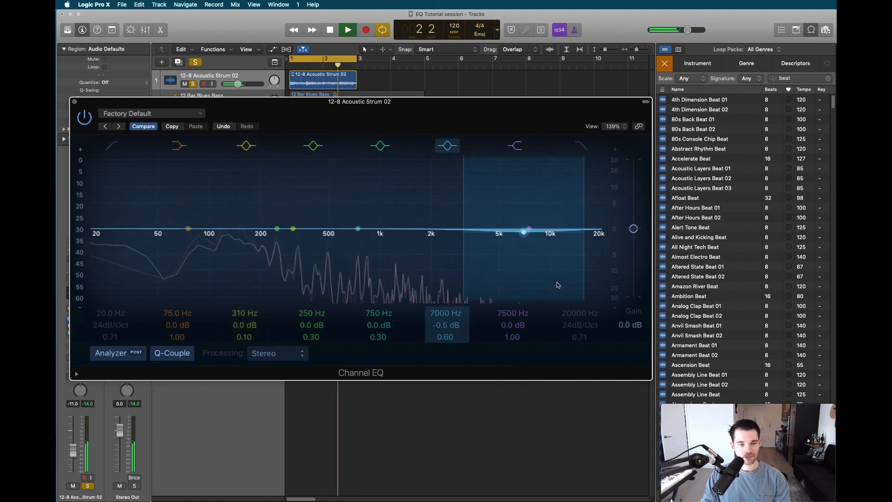
pyautogui.press('space')
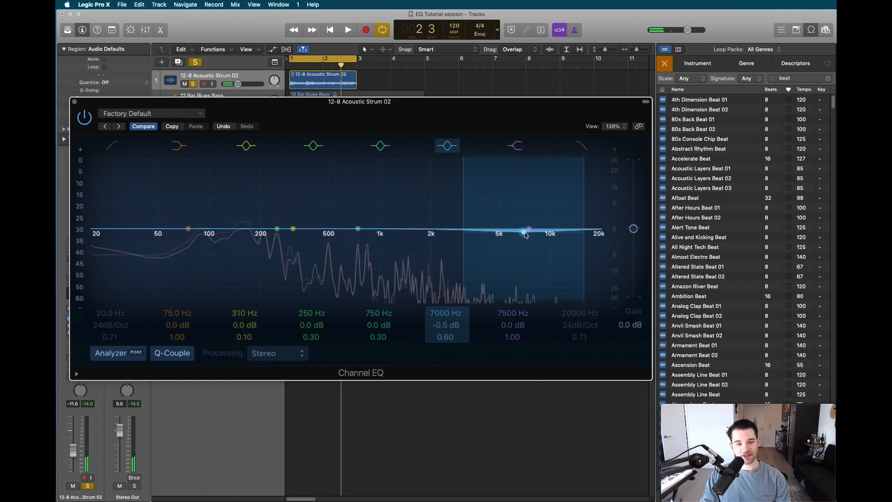
# Boost the blue band to +24.0 dB at about 17600 Hz and audition the guitar
pyautogui.moveTo(525, 233); pyautogui.dragTo(531, 161)
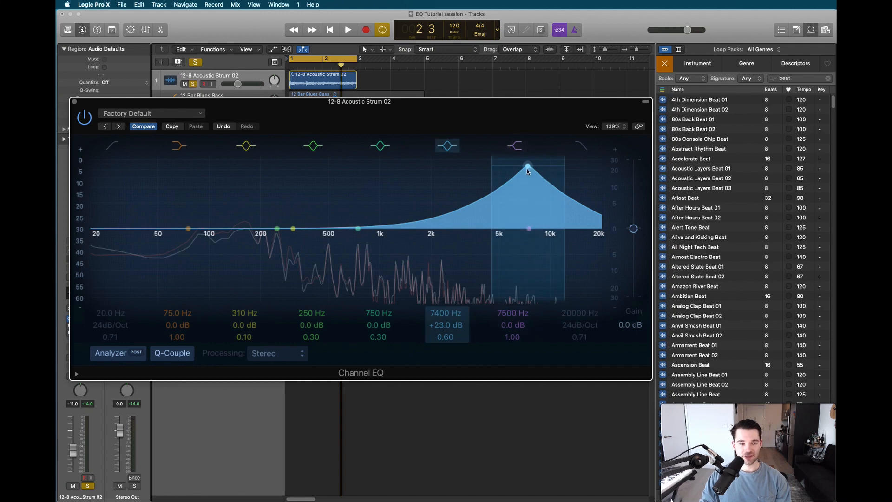
pyautogui.moveTo(528, 171); pyautogui.dragTo(618, 125)
pyautogui.press('space')
pyautogui.press('space')
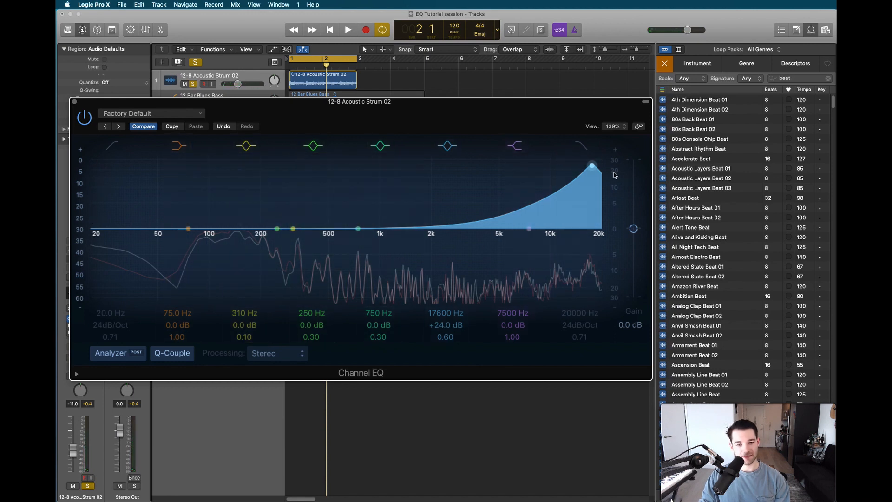
# Cut the blue band to -24.0 dB at about 10800 Hz and audition the guitar
pyautogui.moveTo(589, 172); pyautogui.dragTo(589, 348)
pyautogui.press('space')
pyautogui.press('space')
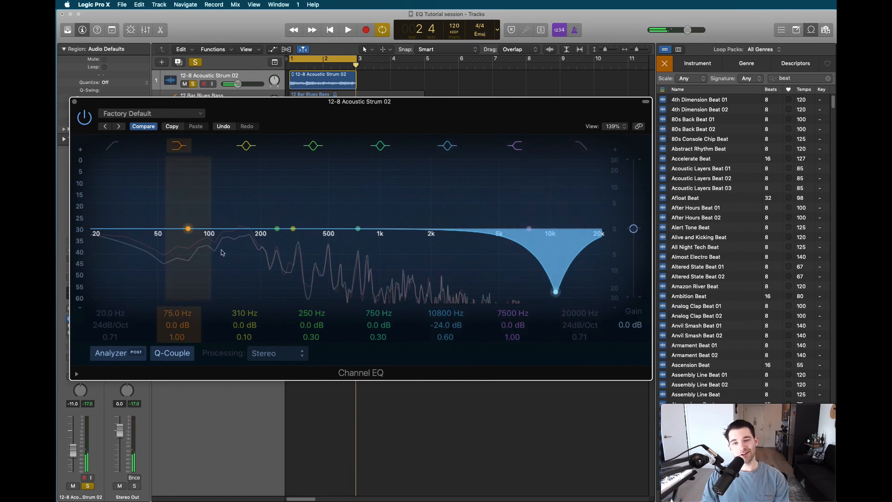
# Flatten the blue band near 2100 Hz, and boost it to +4.5 dB at 2750 Hz while auditioning the guitar
pyautogui.moveTo(556, 292); pyautogui.dragTo(433, 215)
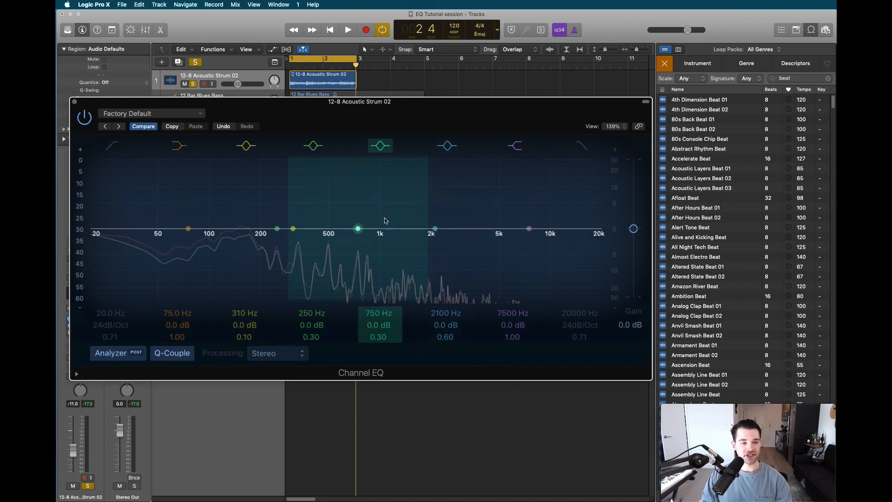
pyautogui.press('space')
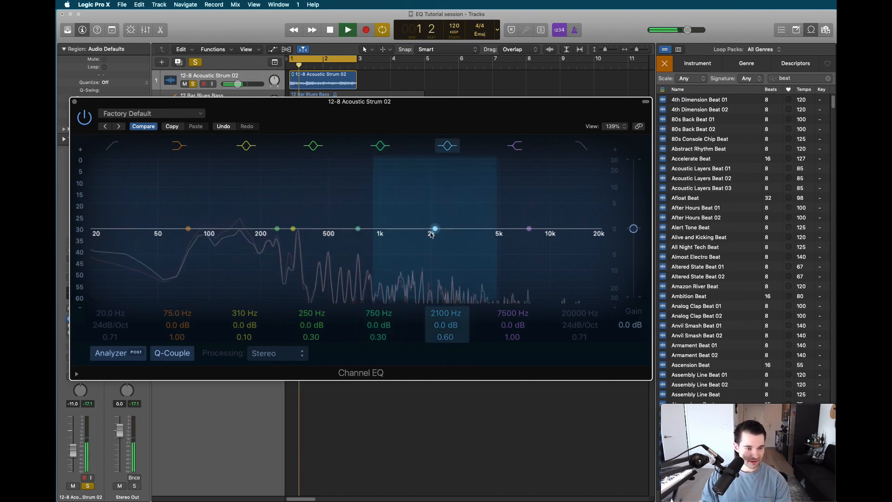
pyautogui.moveTo(433, 232); pyautogui.dragTo(450, 217)
pyautogui.press('space')
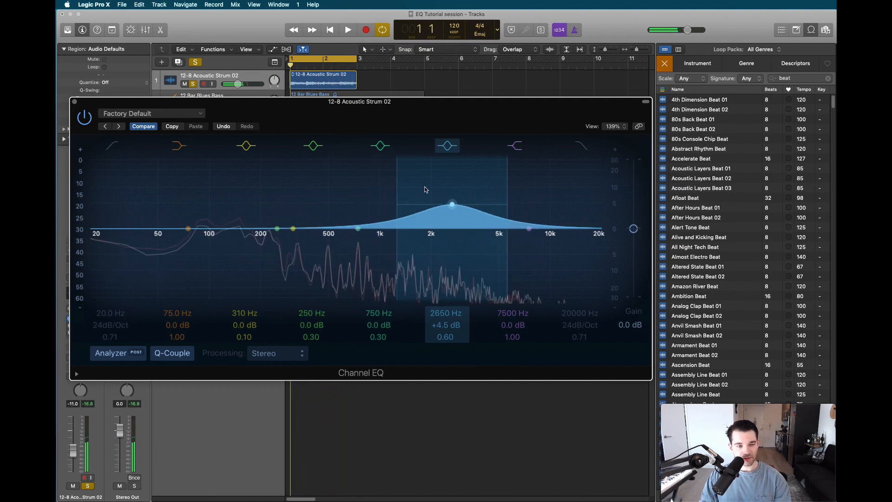
pyautogui.press('space')
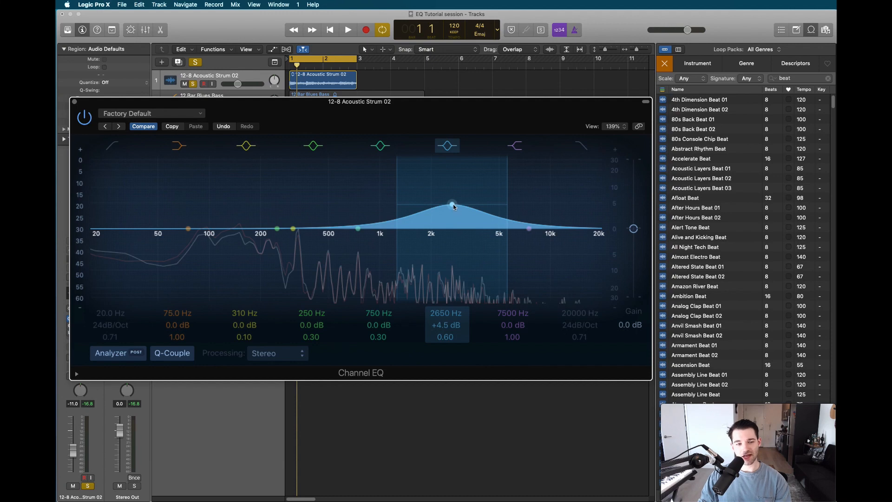
pyautogui.moveTo(454, 205); pyautogui.dragTo(457, 203)
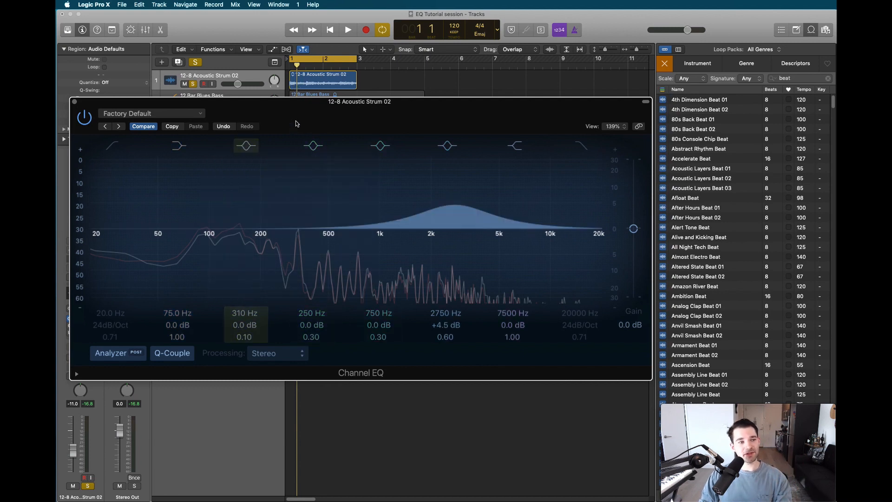
# Uncover the track headers, solo the 12 Bar Blues Bass track instead of the acoustic guitar, and audition it
pyautogui.moveTo(303, 110); pyautogui.dragTo(301, 137)
pyautogui.click(195, 84)
pyautogui.click(200, 100)
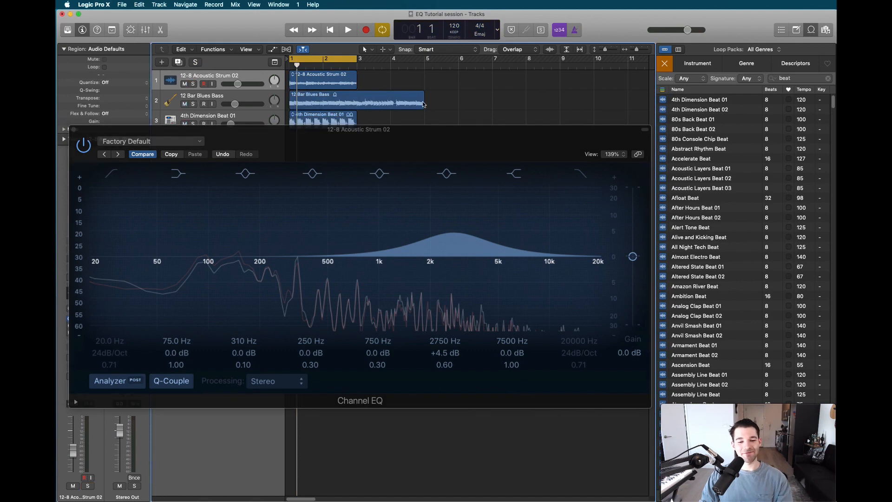
pyautogui.click(193, 105)
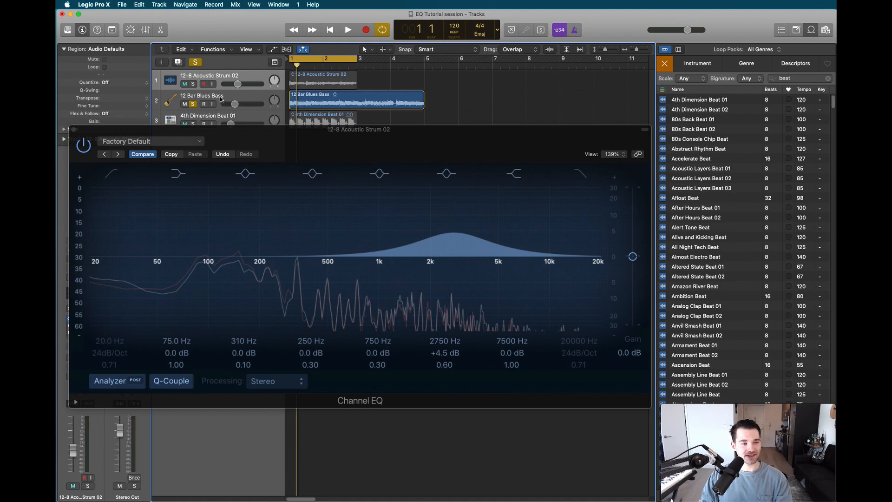
pyautogui.press('space')
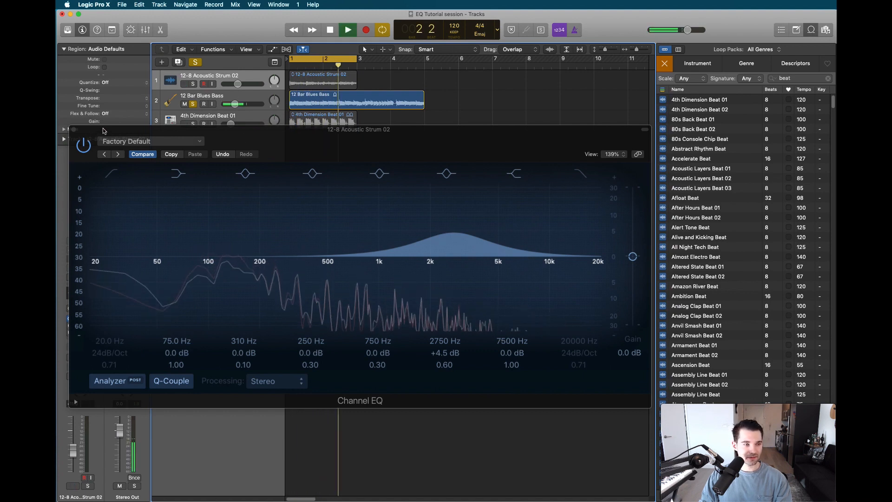
pyautogui.press('space')
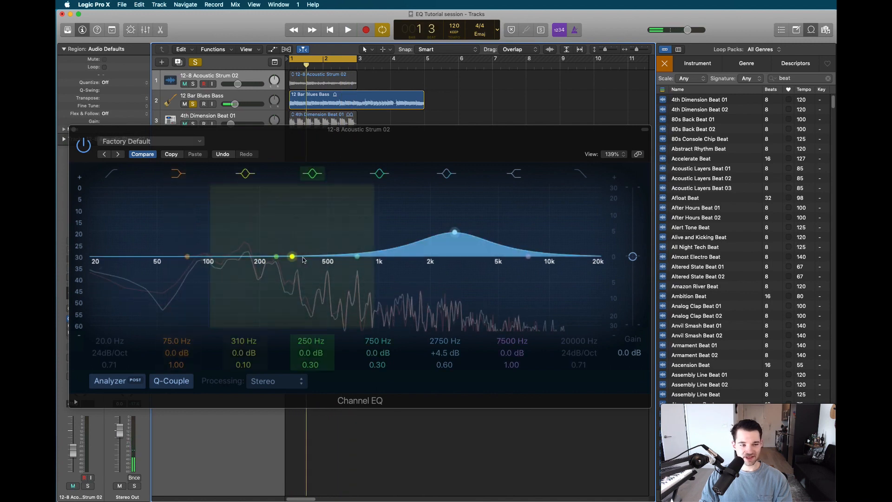
# Close the guitar's Channel EQ window and select the 12 Bar Blues Bass track
pyautogui.click(74, 130)
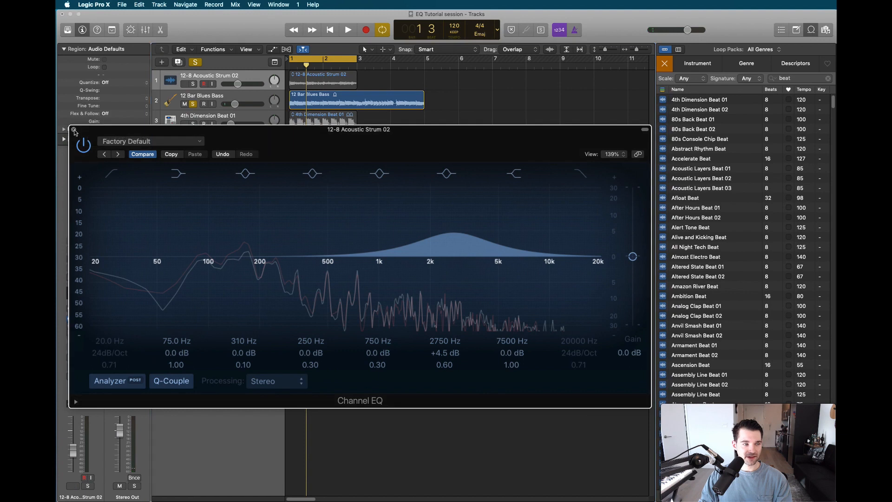
pyautogui.click(188, 98)
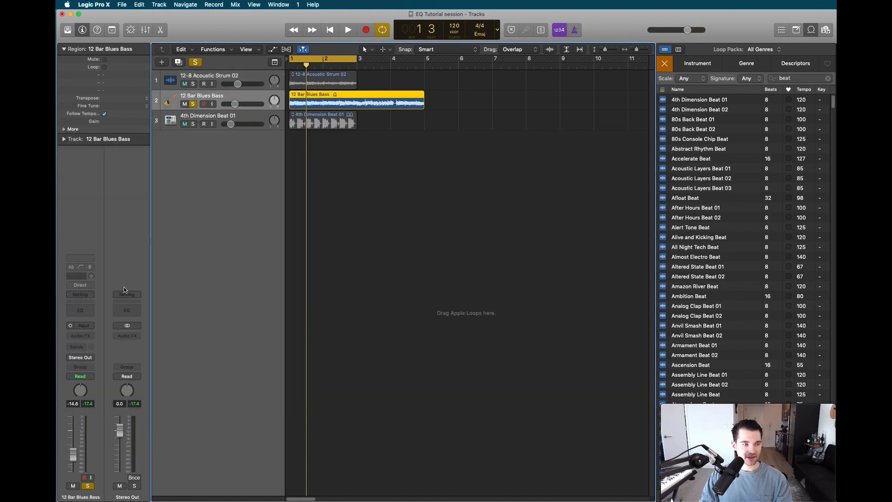
# Insert a Channel EQ on the bass track, audition it, and boost the yellow band to +5.5 dB at 92 Hz
pyautogui.click(82, 312)
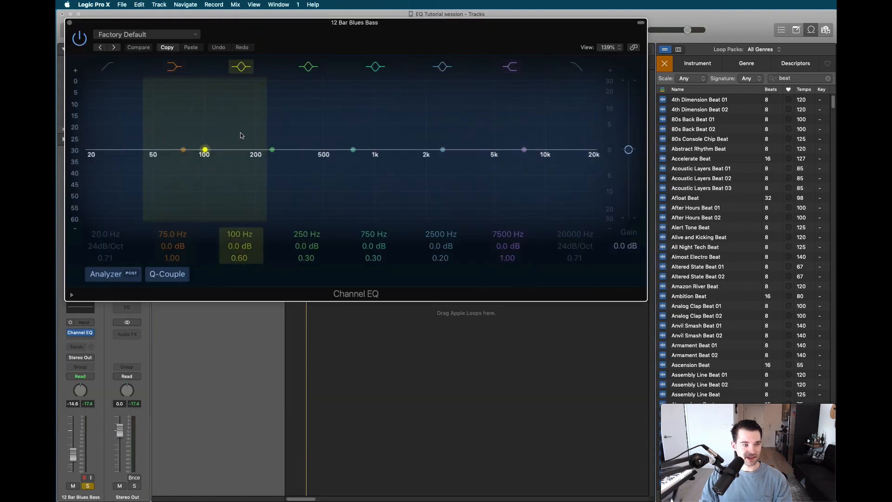
pyautogui.moveTo(295, 37); pyautogui.dragTo(303, 86)
pyautogui.press('space')
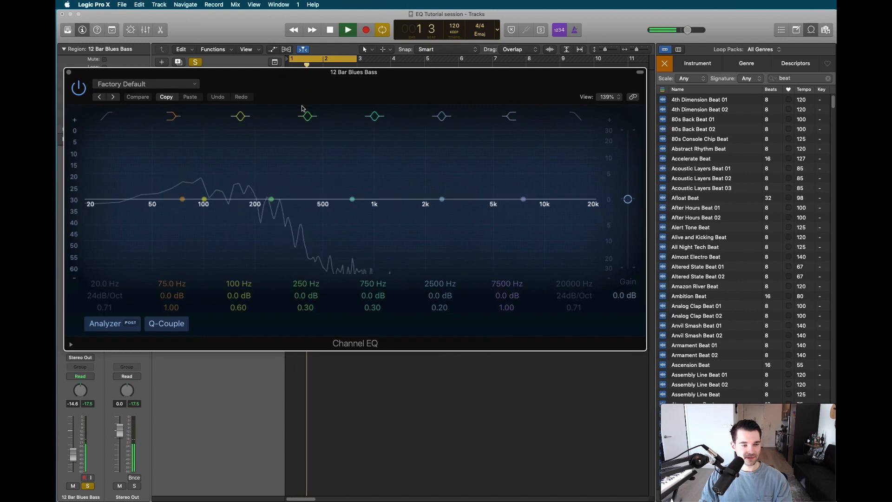
pyautogui.press('space')
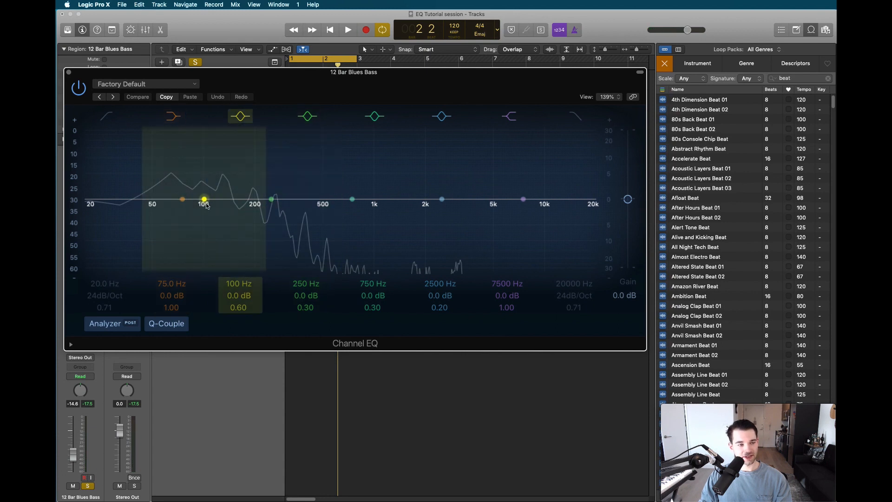
pyautogui.moveTo(199, 227); pyautogui.dragTo(197, 188)
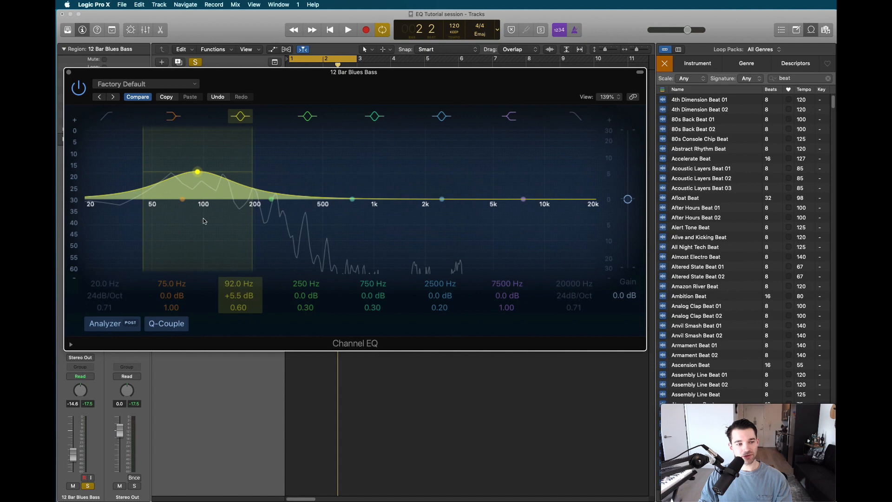
# Solo the 12-8 Acoustic Strum 02 track alongside the bass and close the bass's Channel EQ window
pyautogui.moveTo(223, 75); pyautogui.dragTo(223, 182)
pyautogui.click(198, 76)
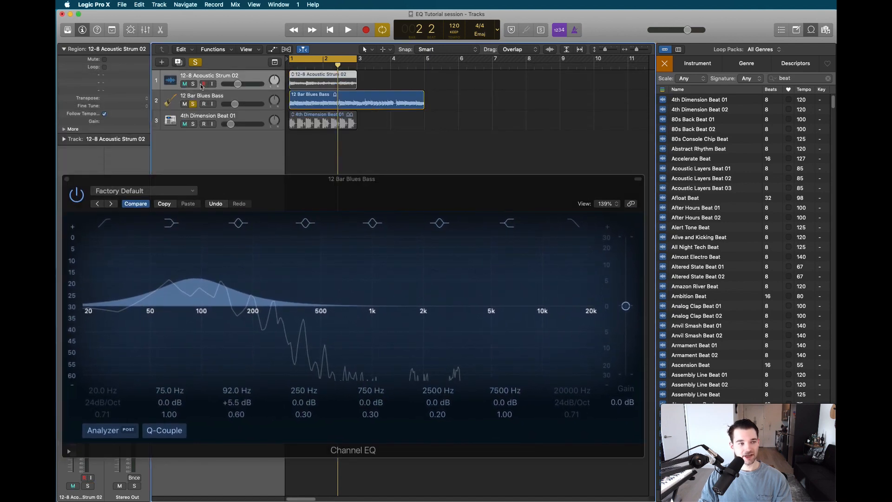
pyautogui.click(193, 84)
pyautogui.doubleClick(201, 75)
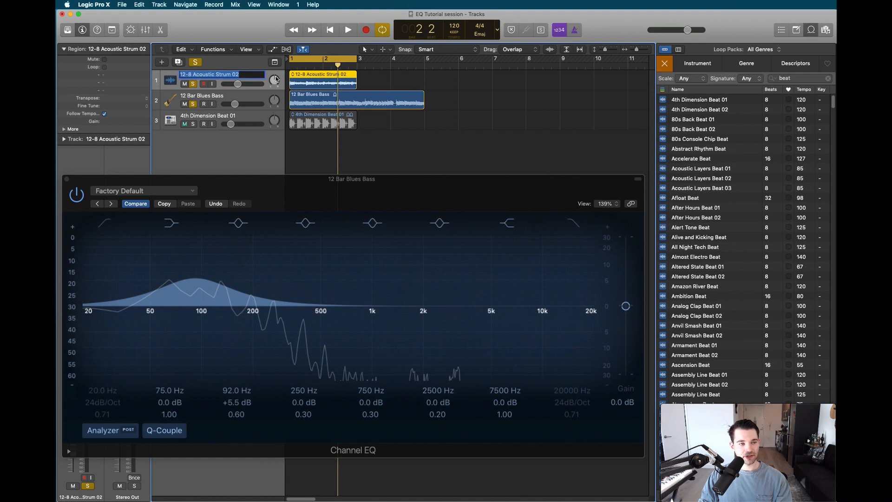
pyautogui.press('Return')
pyautogui.click(67, 179)
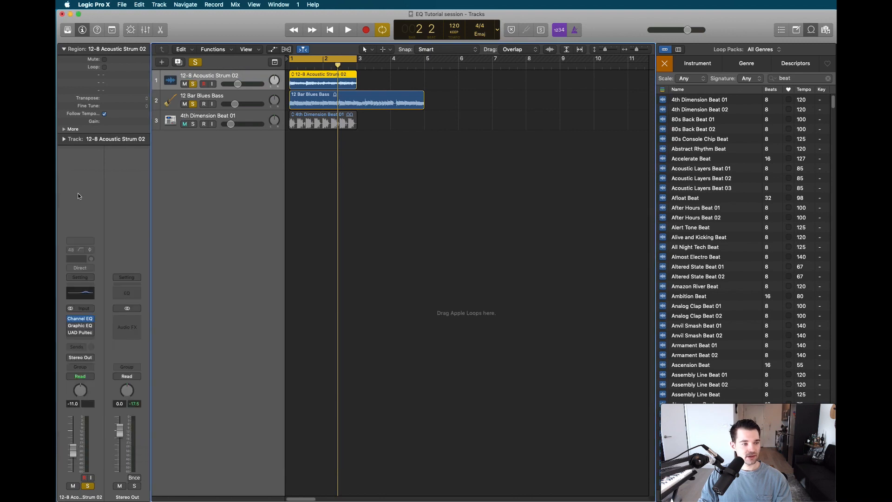
# Enable the low cut in the acoustic guitar's Channel EQ at 184 Hz with a 48 dB/Oct slope, and audition both tracks
pyautogui.click(86, 293)
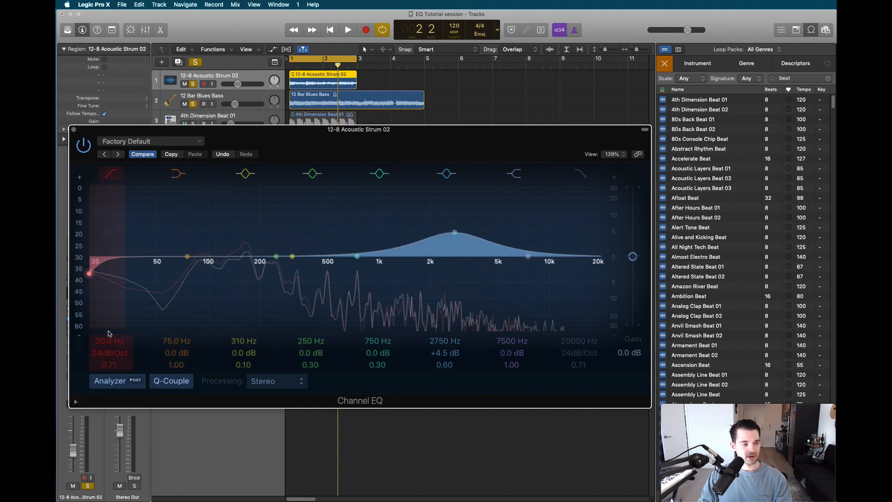
pyautogui.scroll(2, 102, 352)
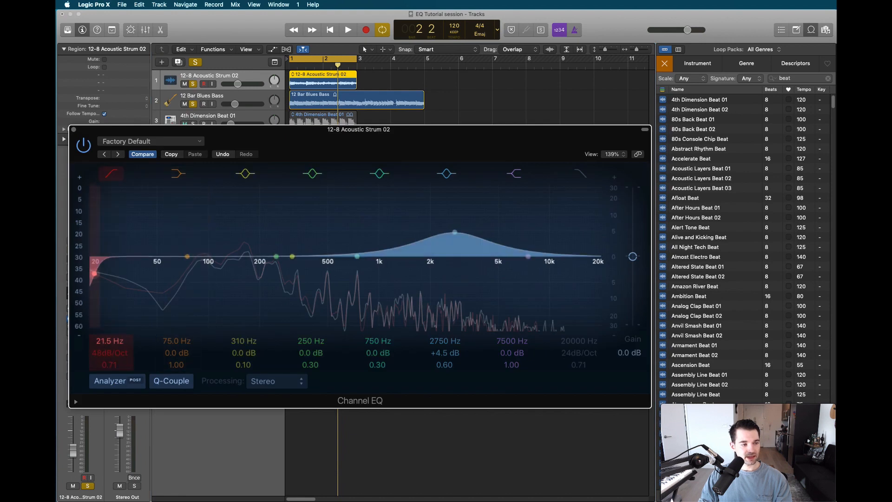
pyautogui.moveTo(94, 274); pyautogui.dragTo(251, 271)
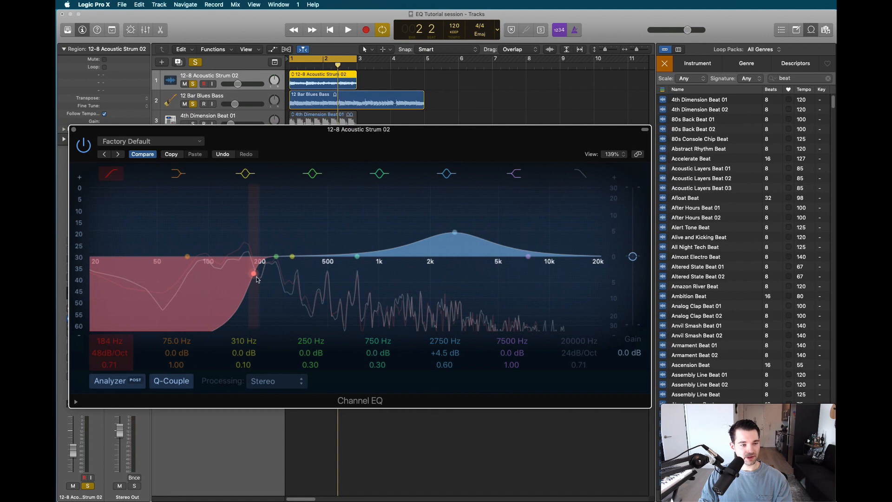
pyautogui.press('space')
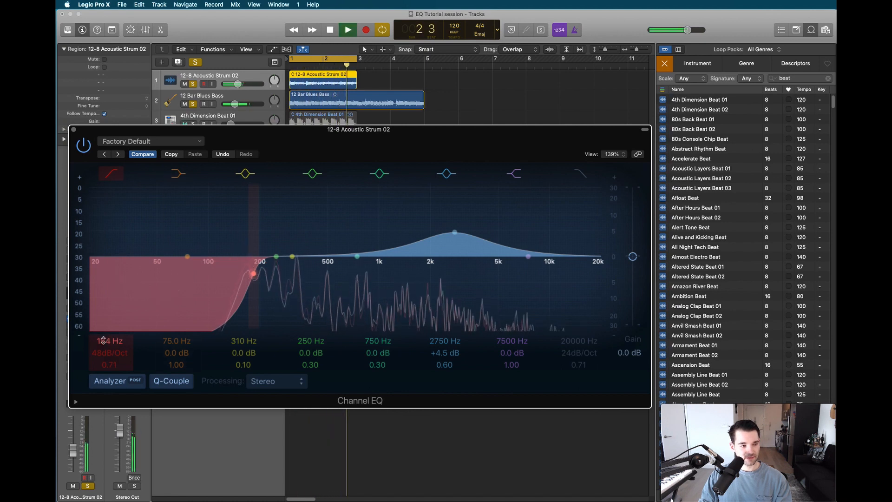
# Raise the low cut to 215 Hz, try a 6 dB/Oct slope, and restore 48 dB/Oct with the cutoff at 140 Hz
pyautogui.moveTo(253, 285)
pyautogui.mouseDown()
pyautogui.moveTo(171, 284)
pyautogui.moveTo(158, 274)
pyautogui.moveTo(266, 273)
pyautogui.mouseUp()
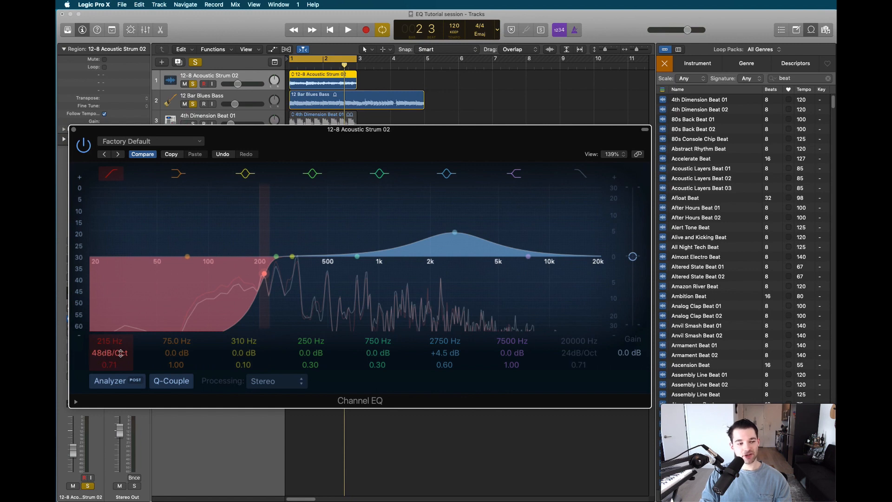
pyautogui.moveTo(110, 353); pyautogui.dragTo(110, 370)
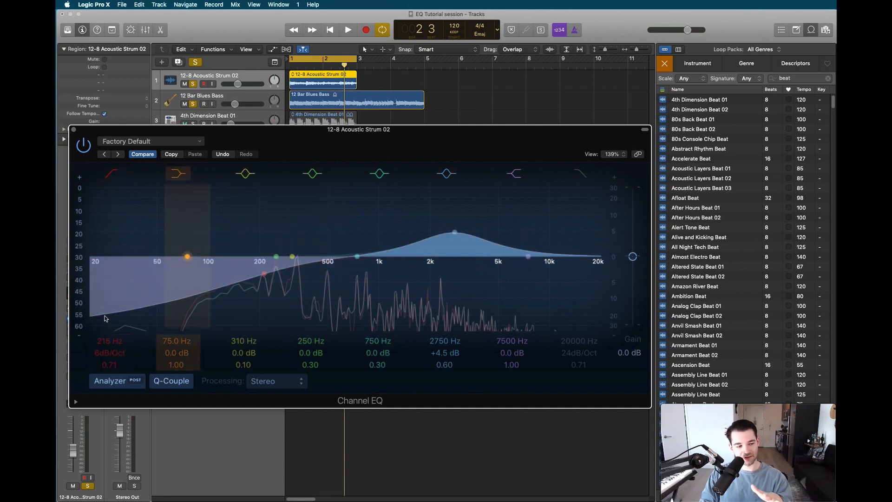
pyautogui.moveTo(109, 353); pyautogui.dragTo(110, 342)
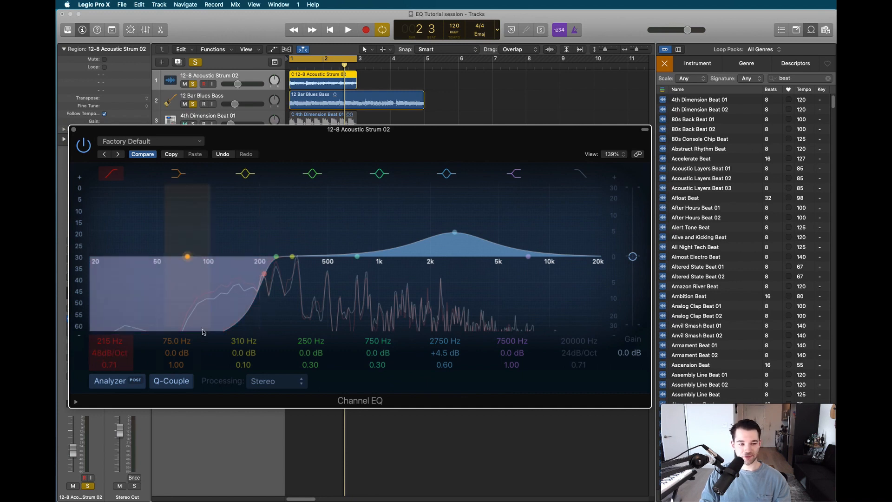
pyautogui.moveTo(109, 341)
pyautogui.mouseDown()
pyautogui.moveTo(110, 379)
pyautogui.moveTo(109, 352)
pyautogui.mouseUp()
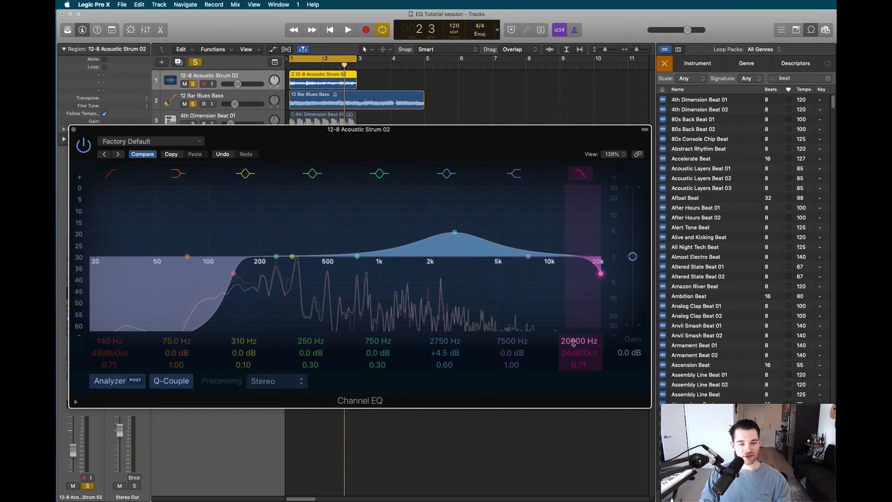
# Enable the high cut at 7800 Hz with a 24 dB/Oct slope and switch off the blue 2750 Hz band
pyautogui.moveTo(570, 342)
pyautogui.mouseDown()
pyautogui.moveTo(570, 371)
pyautogui.moveTo(570, 355)
pyautogui.mouseUp()
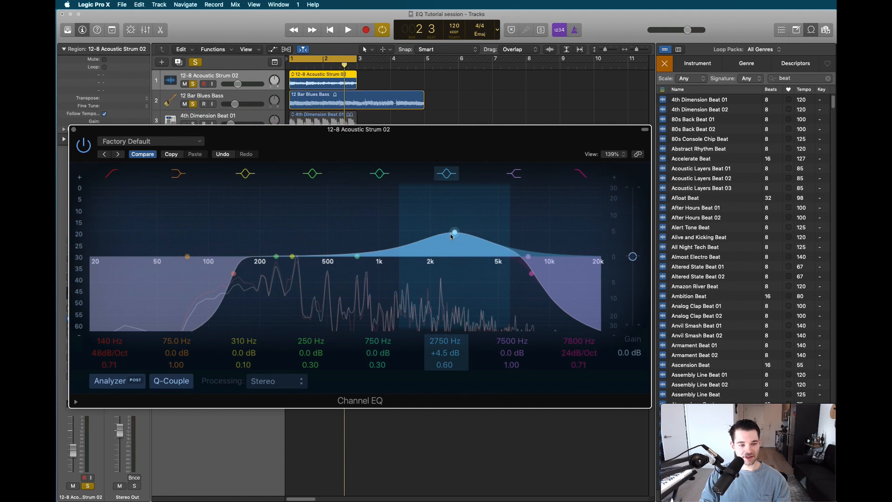
pyautogui.click(443, 174)
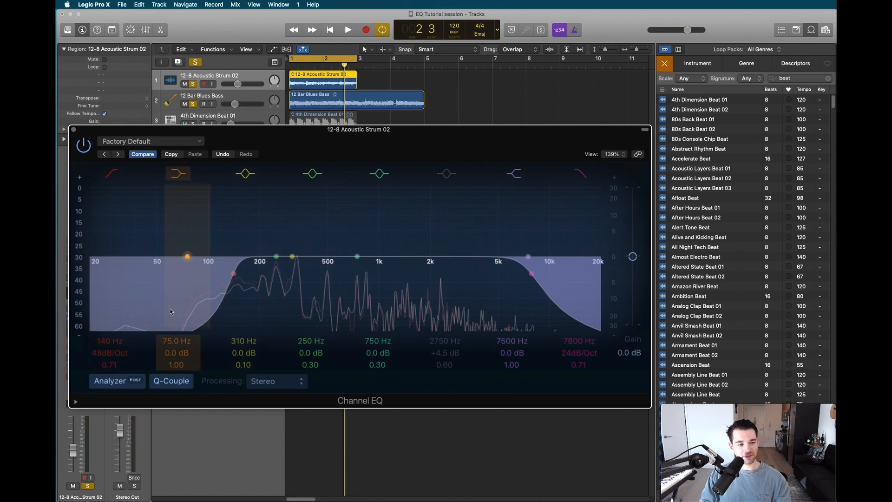
# Unsolo the bass and audition the guitar while lowering the high cut to 1020 Hz and the low cut to about 30 Hz
pyautogui.click(194, 104)
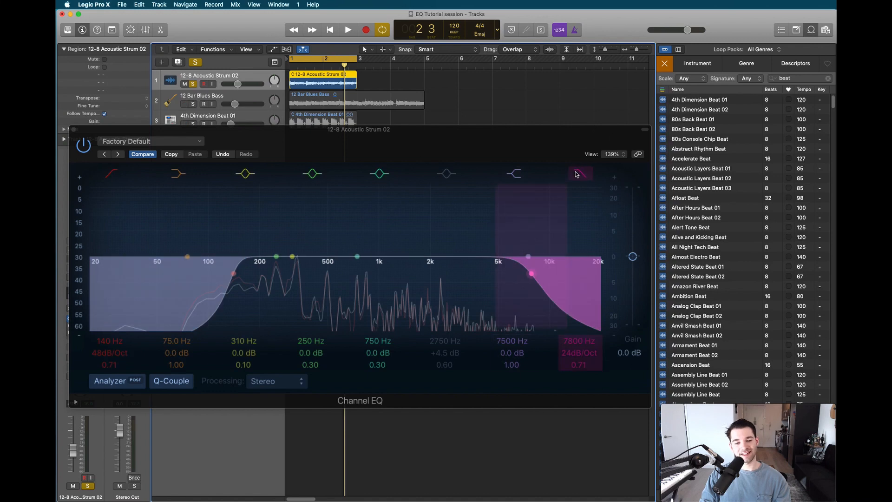
pyautogui.press('space')
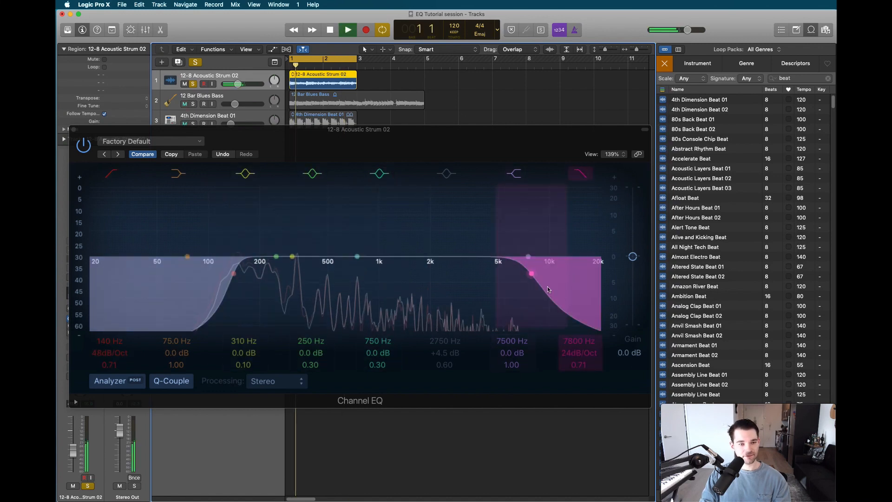
pyautogui.moveTo(570, 342); pyautogui.dragTo(570, 407)
pyautogui.moveTo(110, 341); pyautogui.dragTo(110, 376)
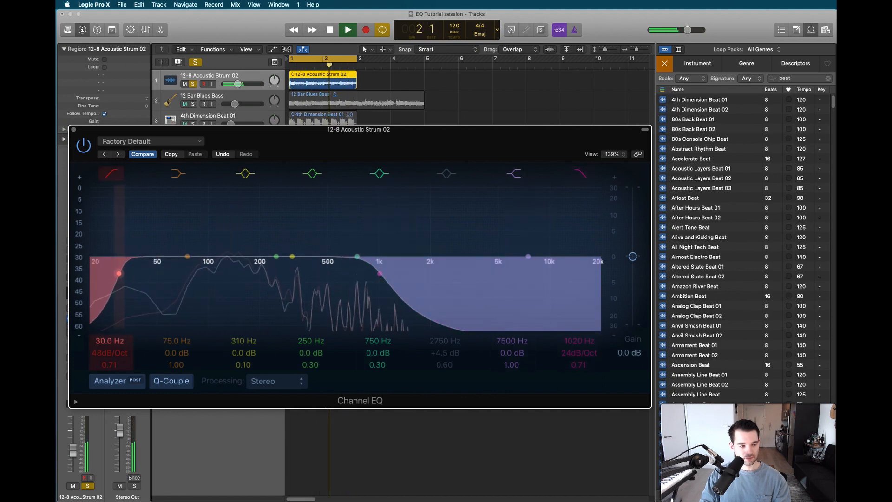
# Move the orange low shelf to 80 Hz, then sweep the low cut up to 520 Hz and the high cut to 9400 Hz during playback
pyautogui.moveTo(187, 257)
pyautogui.mouseDown()
pyautogui.moveTo(189, 214)
pyautogui.moveTo(193, 257)
pyautogui.mouseUp()
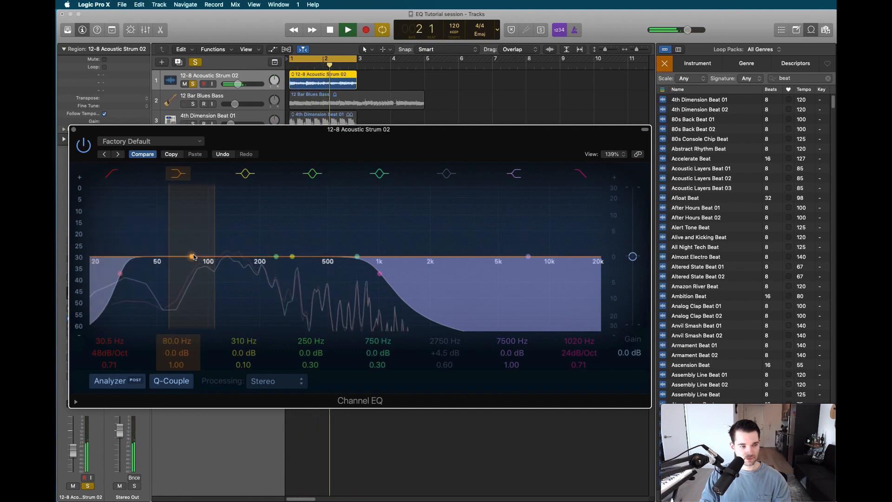
pyautogui.click(101, 341)
pyautogui.moveTo(102, 342); pyautogui.dragTo(101, 305)
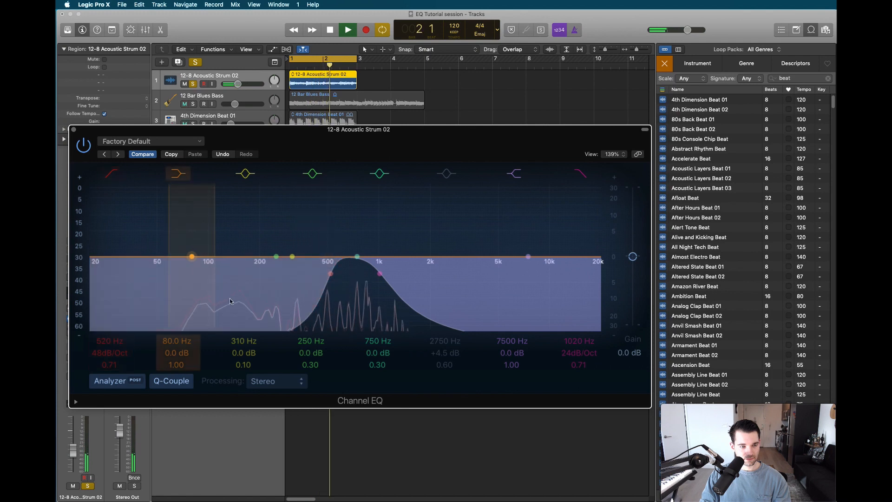
pyautogui.moveTo(572, 341); pyautogui.dragTo(572, 314)
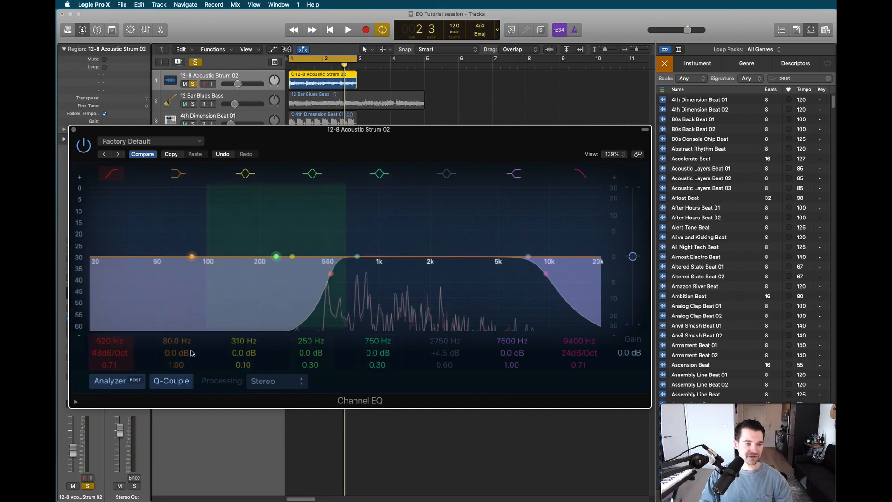
# Lower the low cut to 47.5 Hz, and switch off both the low cut and high cut filters
pyautogui.moveTo(104, 341); pyautogui.dragTo(105, 376)
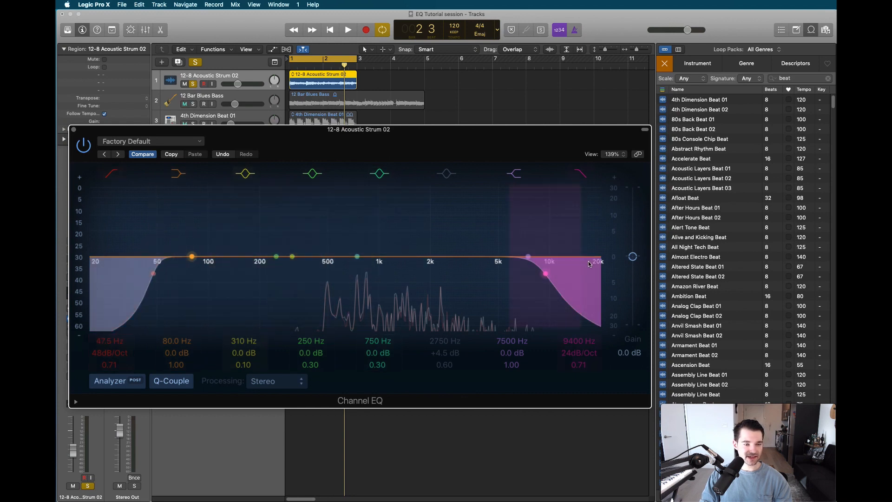
pyautogui.moveTo(193, 257); pyautogui.dragTo(192, 253)
pyautogui.moveTo(255, 247)
pyautogui.mouseDown()
pyautogui.moveTo(244, 244)
pyautogui.moveTo(251, 261)
pyautogui.mouseUp()
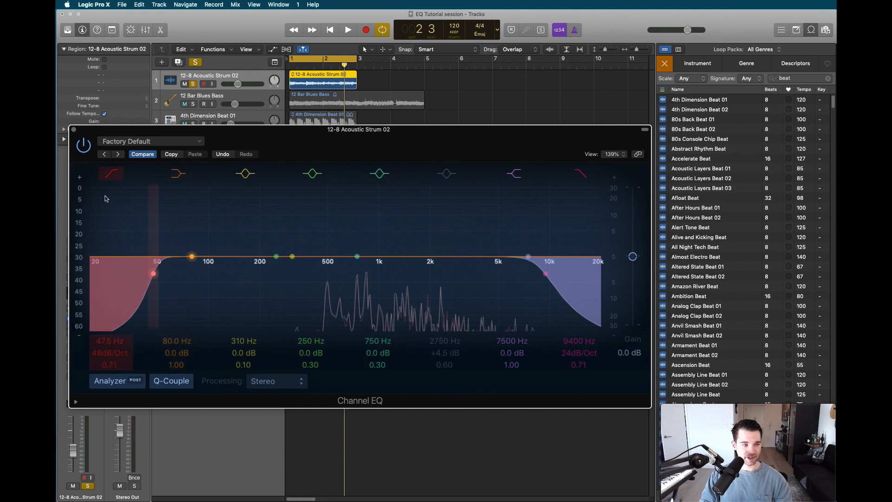
pyautogui.click(111, 175)
pyautogui.click(580, 174)
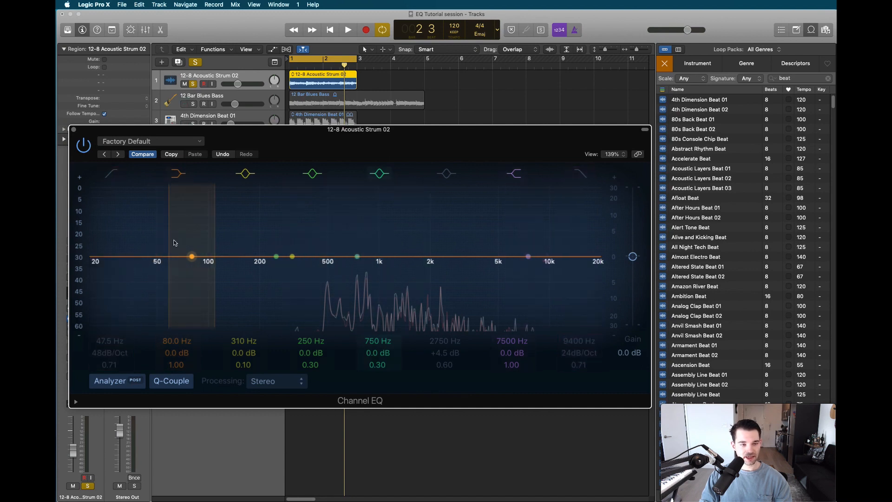
# Set the orange low shelf to +0.5 dB at 205 Hz and the purple high shelf to 3600 Hz, and audition the guitar
pyautogui.moveTo(190, 271); pyautogui.dragTo(496, 244)
pyautogui.moveTo(549, 225); pyautogui.dragTo(283, 248)
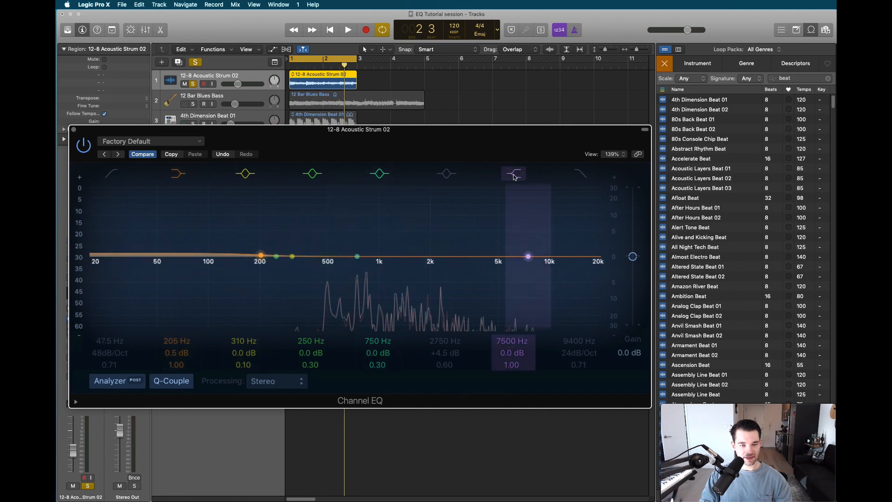
pyautogui.moveTo(534, 263); pyautogui.dragTo(474, 257)
pyautogui.press('space')
pyautogui.press('space')
# Move the teal bell band to 580 Hz and switch the high cut back on at 8900 Hz
pyautogui.moveTo(357, 256)
pyautogui.mouseDown()
pyautogui.moveTo(356, 211)
pyautogui.moveTo(367, 279)
pyautogui.moveTo(368, 226)
pyautogui.moveTo(378, 275)
pyautogui.moveTo(449, 228)
pyautogui.moveTo(393, 244)
pyautogui.moveTo(327, 303)
pyautogui.moveTo(340, 251)
pyautogui.mouseUp()
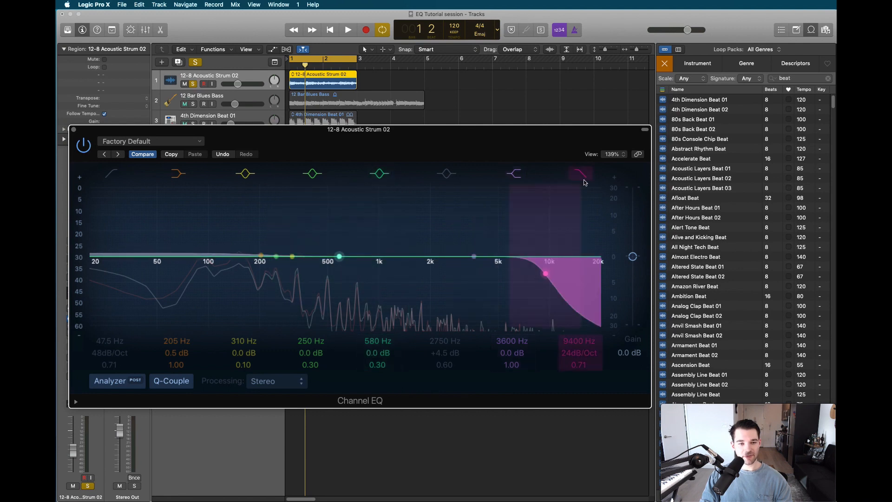
pyautogui.moveTo(568, 338)
pyautogui.mouseDown()
pyautogui.moveTo(569, 347)
pyautogui.moveTo(569, 331)
pyautogui.moveTo(569, 339)
pyautogui.mouseUp()
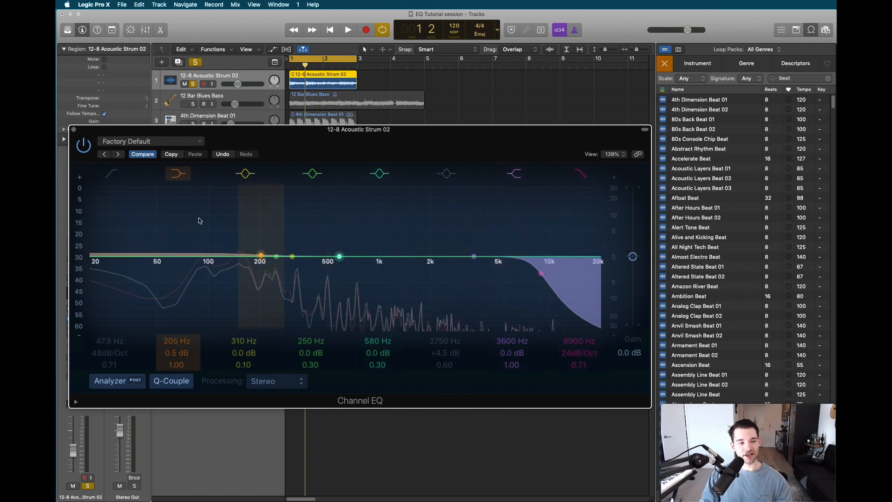
# Flatten the orange low shelf at 270 Hz and cut the teal band to -4.0 dB at 610 Hz
pyautogui.moveTo(269, 261); pyautogui.dragTo(290, 261)
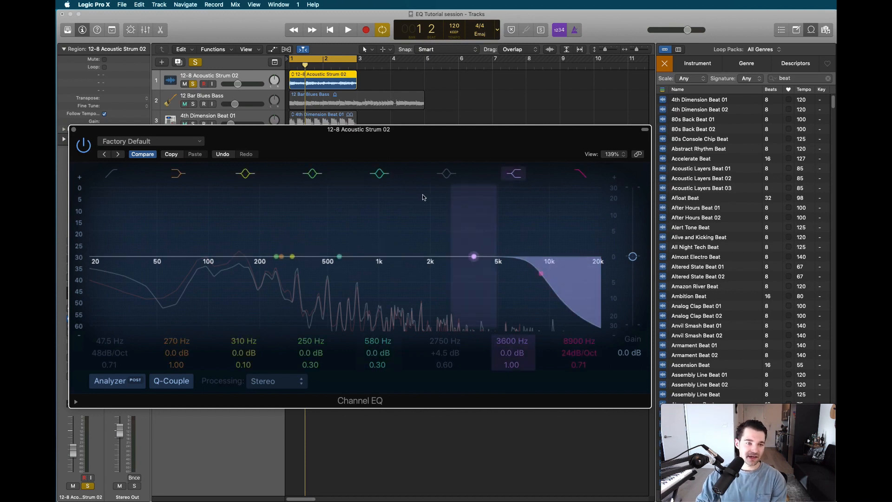
pyautogui.moveTo(339, 257); pyautogui.dragTo(339, 276)
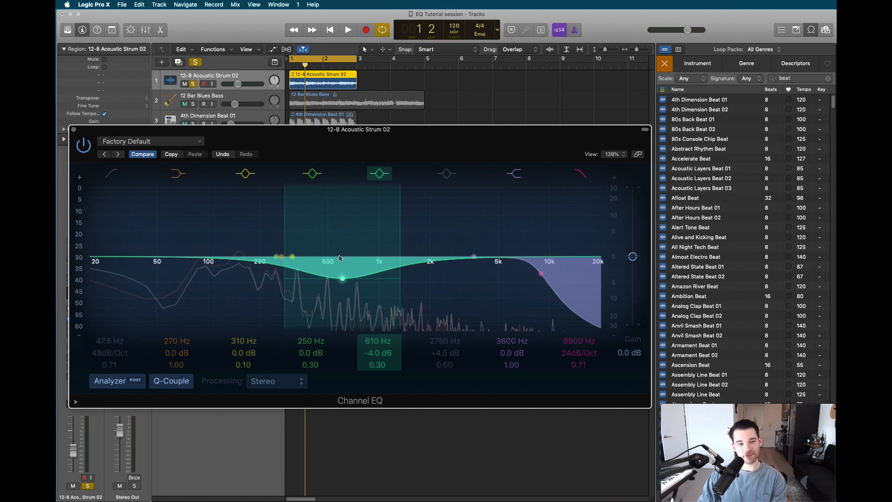
# Close the Channel EQ, open the guitar's Vintage Graphic EQ, and reset its 500 and 1.0K bands to 0 dB
pyautogui.click(74, 129)
pyautogui.click(80, 326)
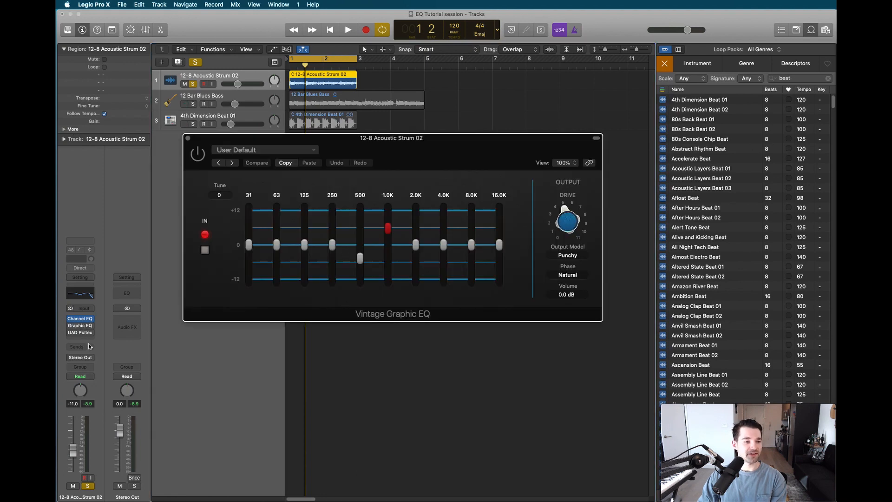
pyautogui.moveTo(360, 259); pyautogui.dragTo(394, 247)
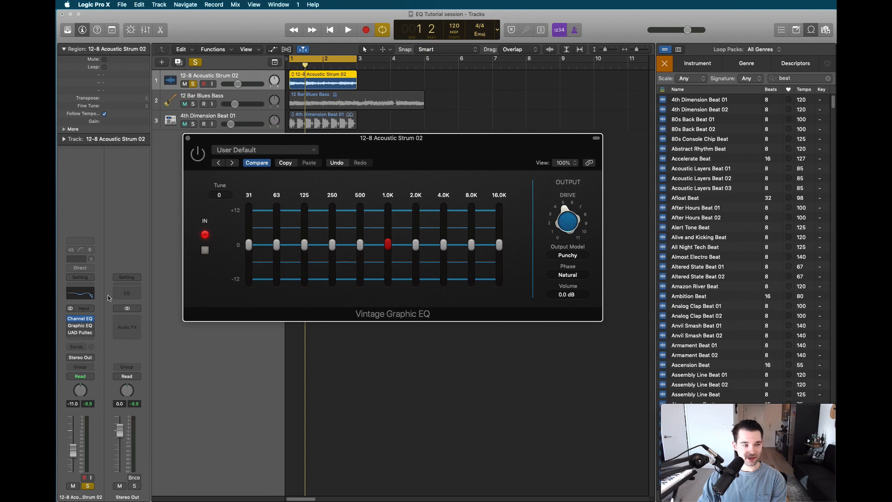
# Reopen the acoustic guitar's Channel EQ and move its window clear of the channel strip
pyautogui.click(89, 296)
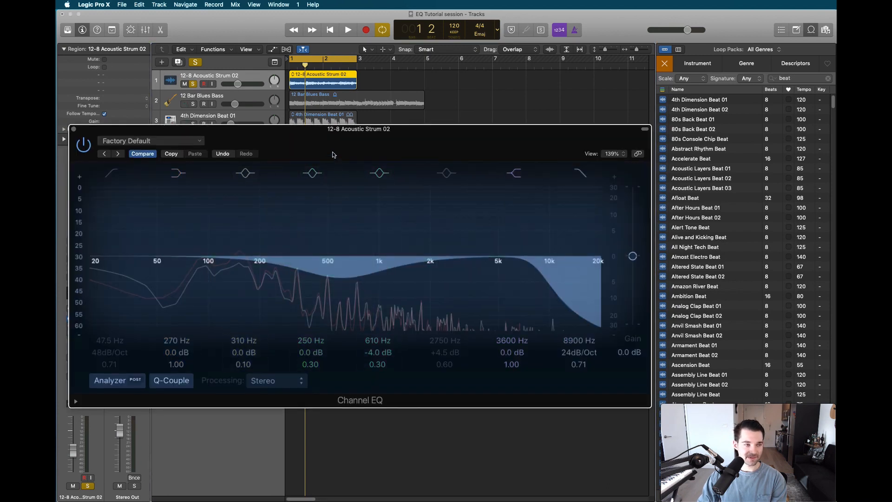
pyautogui.moveTo(333, 156); pyautogui.dragTo(378, 73)
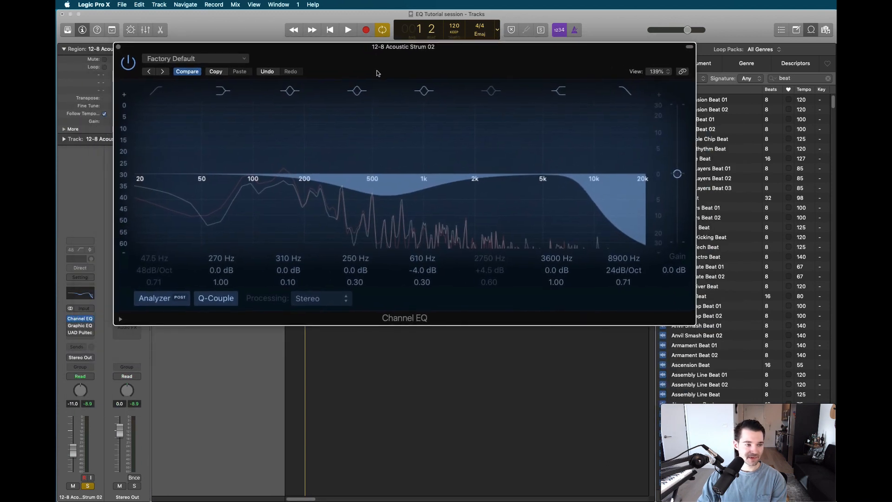
# Close the Channel EQ, lower the Vintage Graphic EQ's 125 band and drive slightly, and close that EQ as well
pyautogui.click(119, 47)
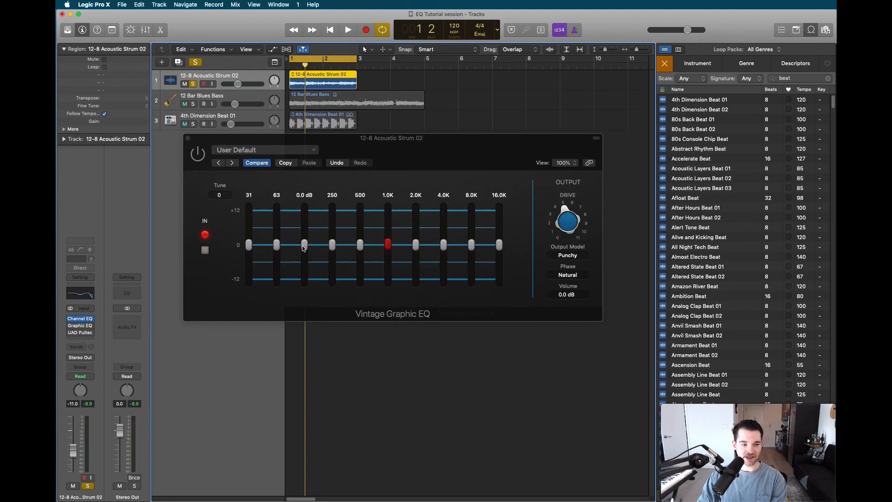
pyautogui.moveTo(302, 245); pyautogui.dragTo(341, 247)
pyautogui.moveTo(575, 225); pyautogui.dragTo(571, 222)
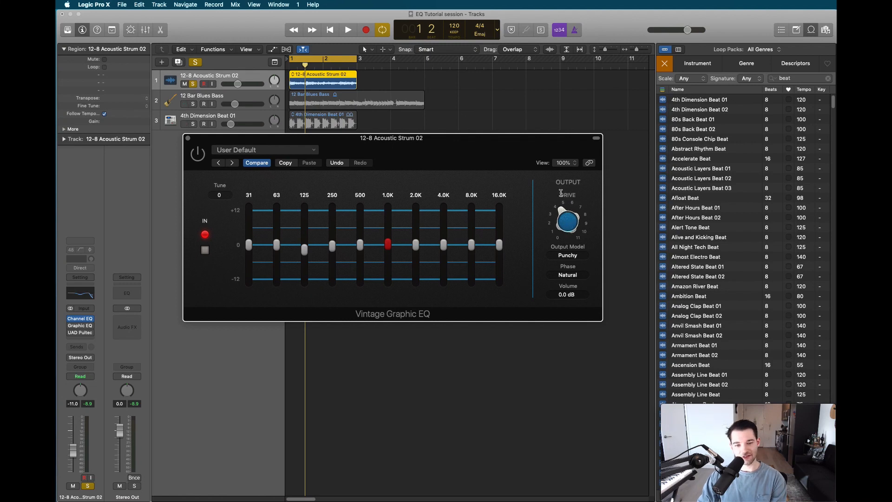
pyautogui.click(188, 138)
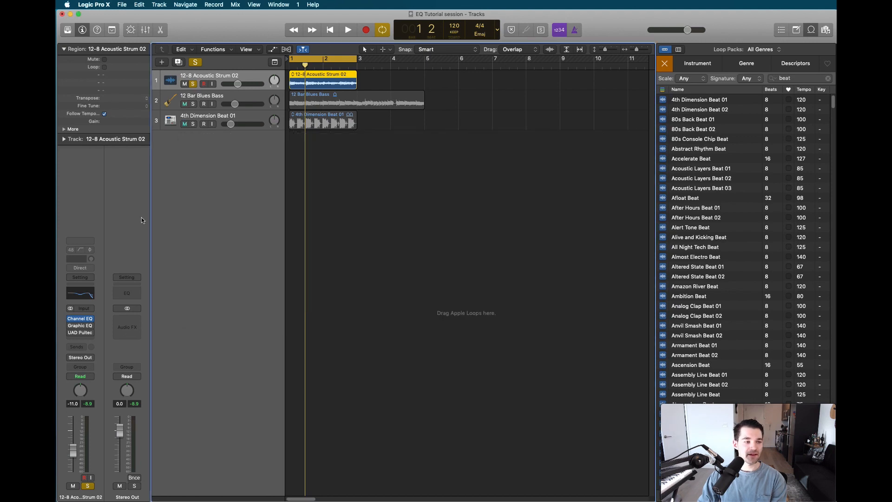
# Open the guitar's UAD Pultec EQP-1A, move its window up over the arrangement, and try its low-frequency Boost and Atten knobs
pyautogui.click(80, 334)
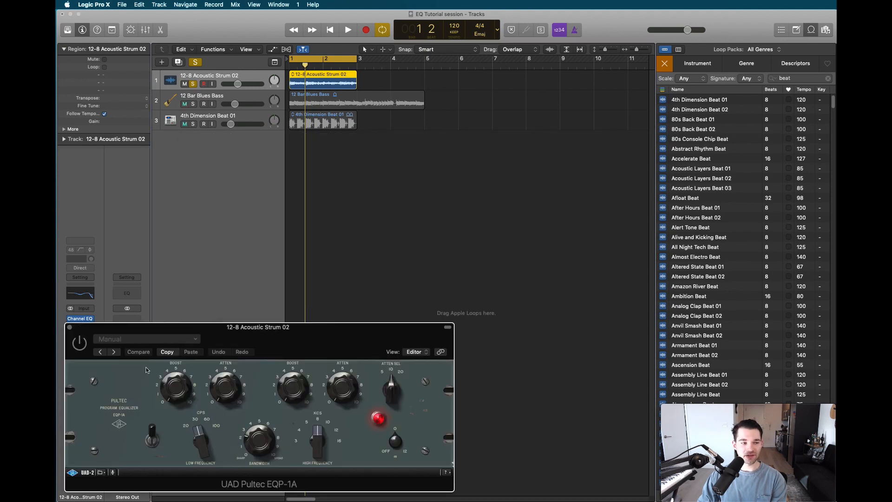
pyautogui.moveTo(289, 333); pyautogui.dragTo(388, 161)
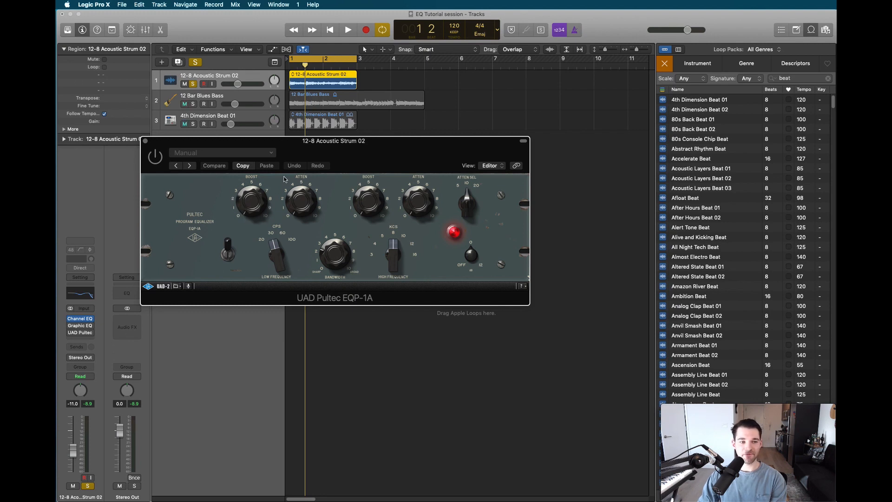
pyautogui.moveTo(253, 206)
pyautogui.mouseDown()
pyautogui.moveTo(246, 178)
pyautogui.moveTo(249, 209)
pyautogui.mouseUp()
pyautogui.moveTo(310, 203); pyautogui.dragTo(337, 257)
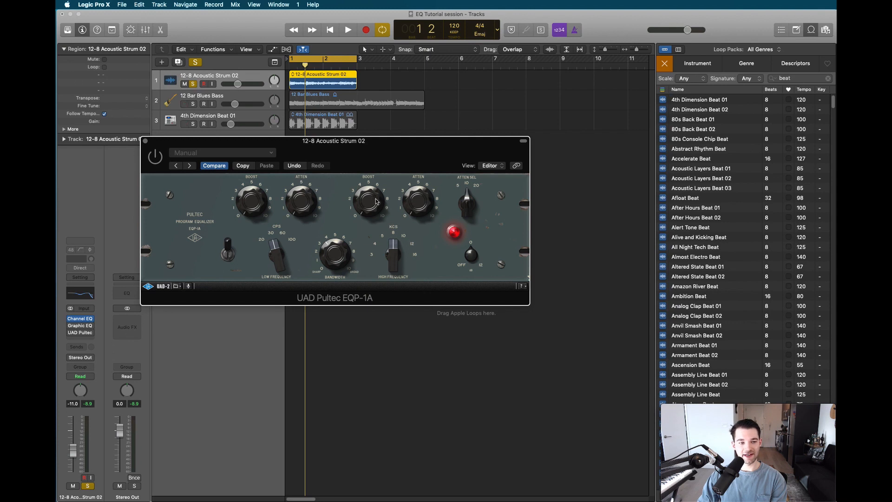
# Change the Pultec's high-frequency selector, switch its low frequency to 100 CPS and back to 30, and close the plug-in
pyautogui.moveTo(395, 257); pyautogui.dragTo(384, 281)
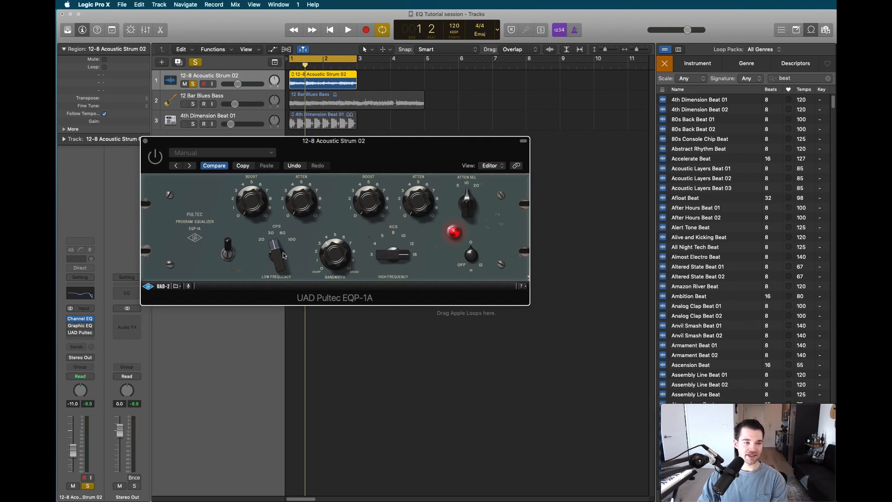
pyautogui.moveTo(285, 257); pyautogui.dragTo(273, 199)
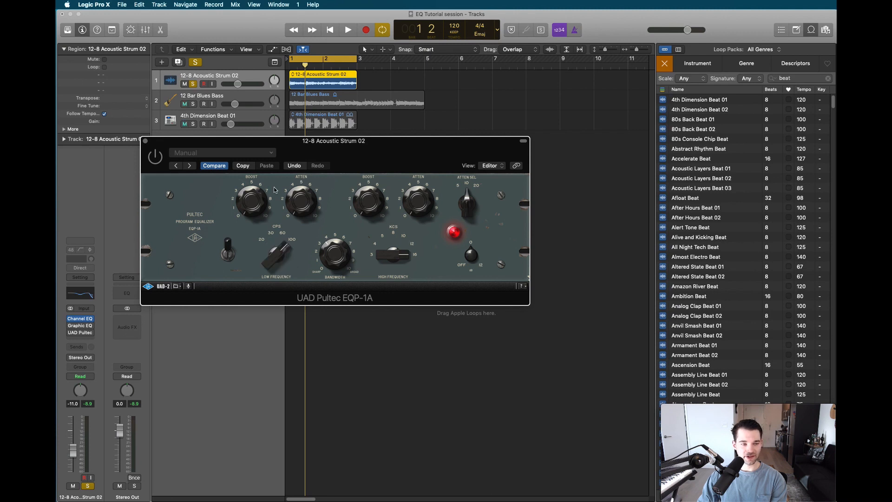
pyautogui.moveTo(279, 244); pyautogui.dragTo(284, 300)
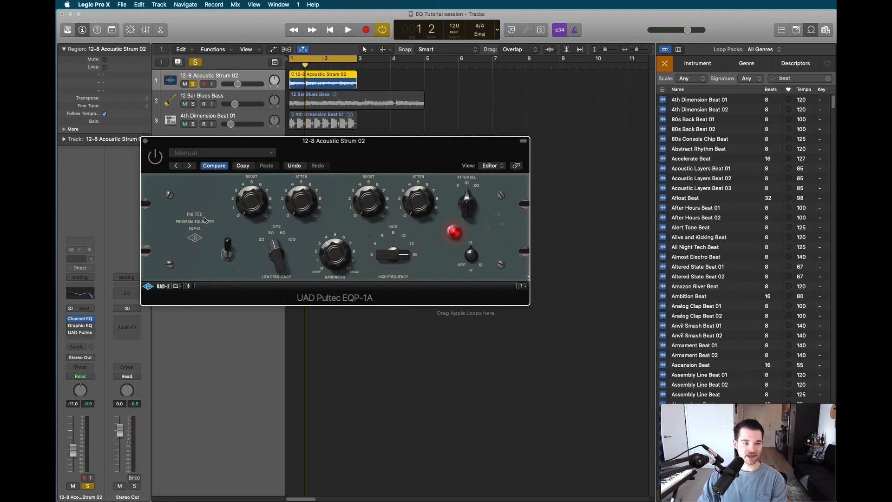
pyautogui.click(145, 141)
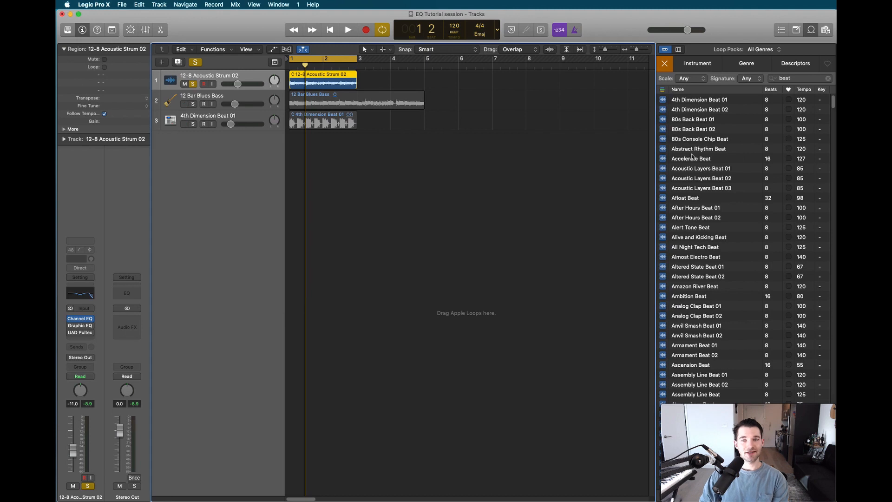